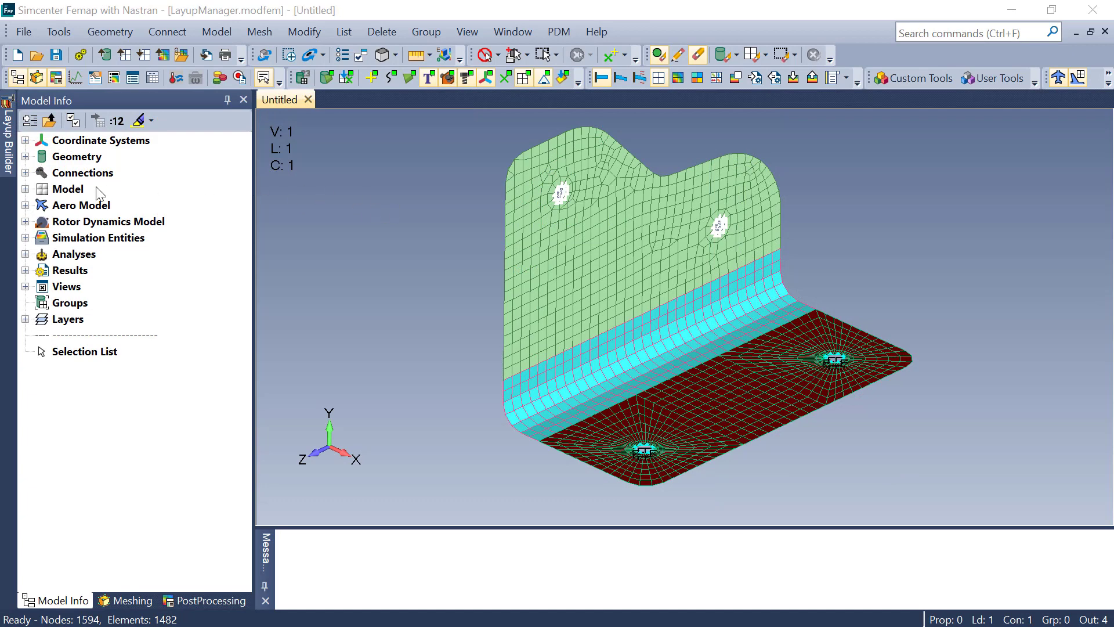
# Step: Review the layup assigned to the Bend Area laminate property, leaving the property and its plies as they are
pyautogui.click(25, 189)
pyautogui.click(41, 237)
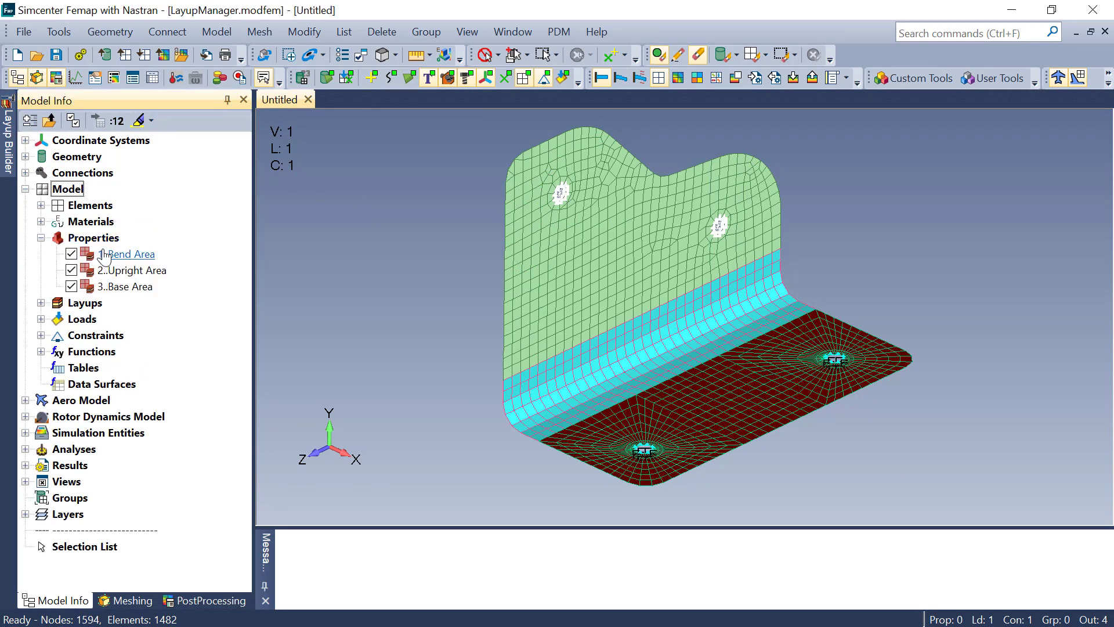
pyautogui.rightClick(104, 257)
pyautogui.click(166, 321)
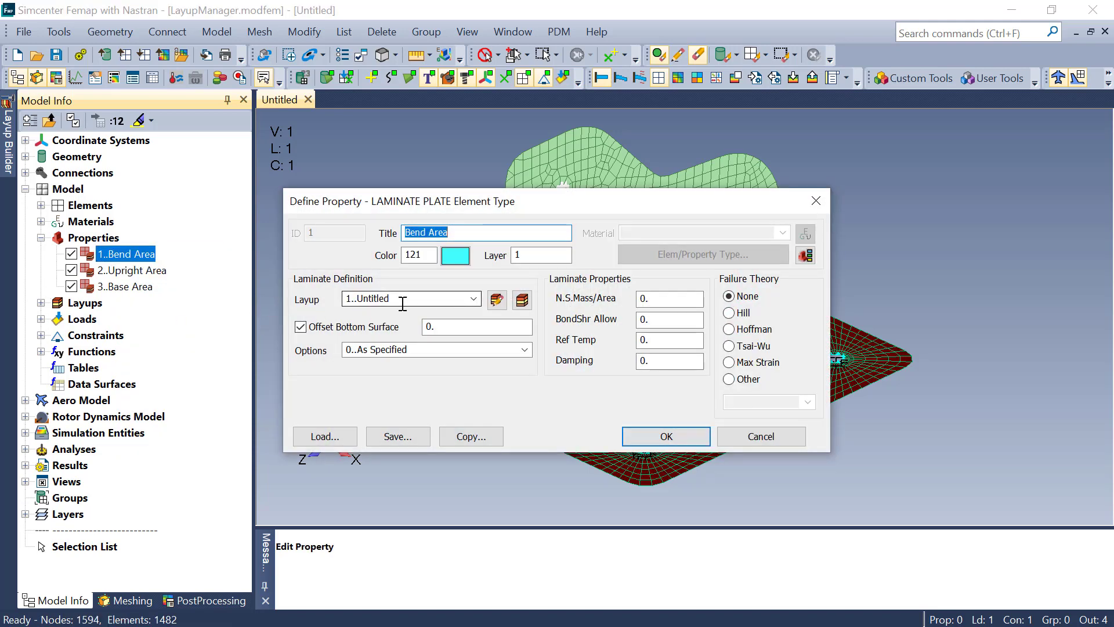
pyautogui.click(497, 299)
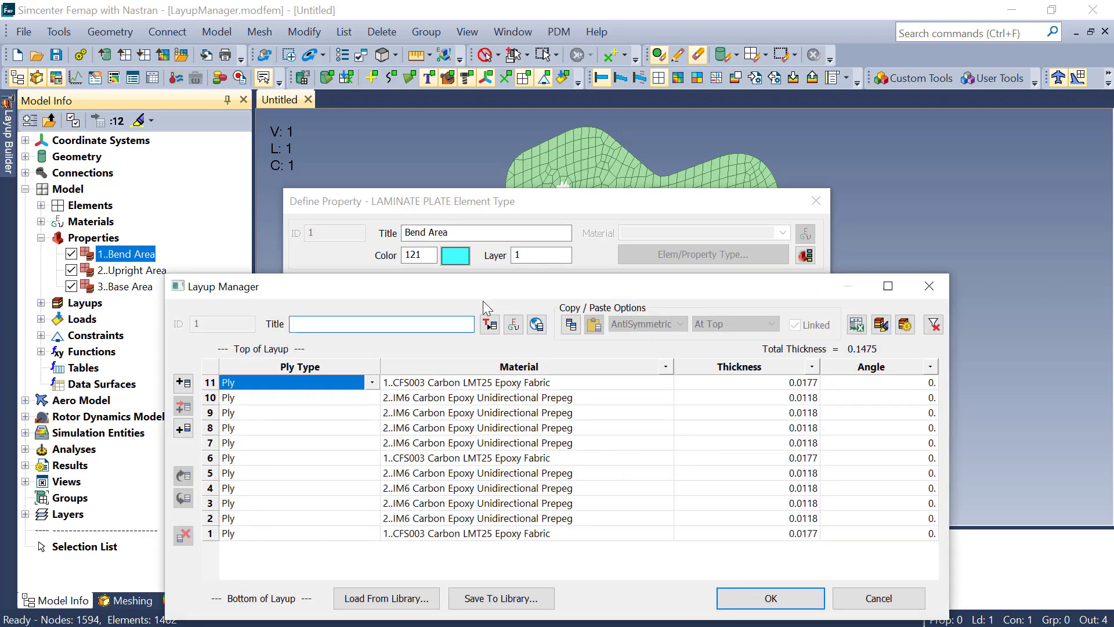
pyautogui.click(777, 601)
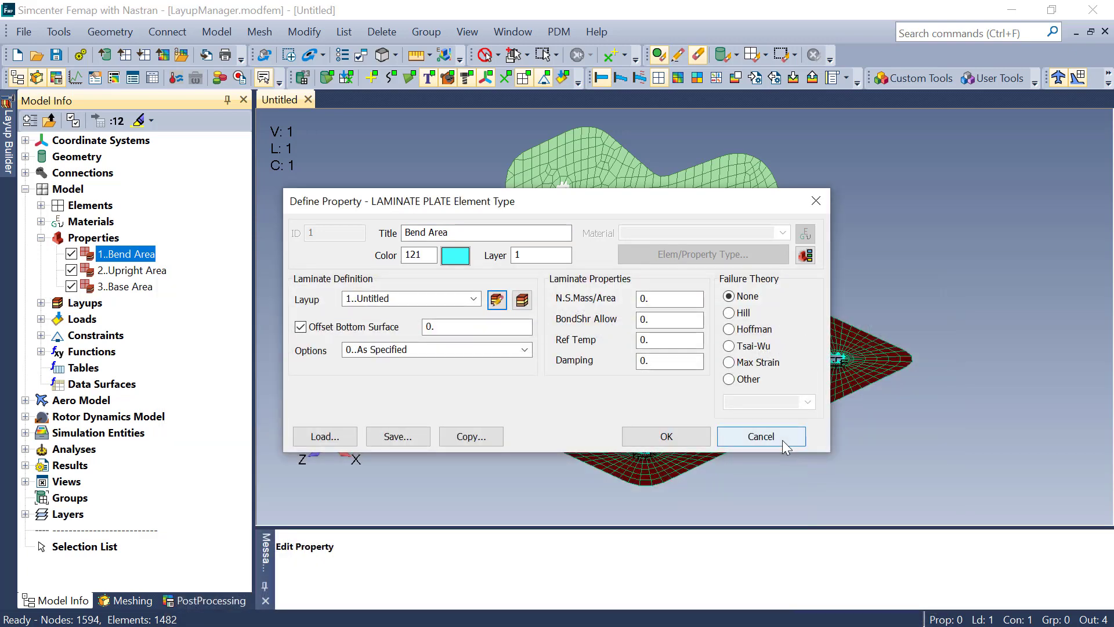
pyautogui.click(782, 440)
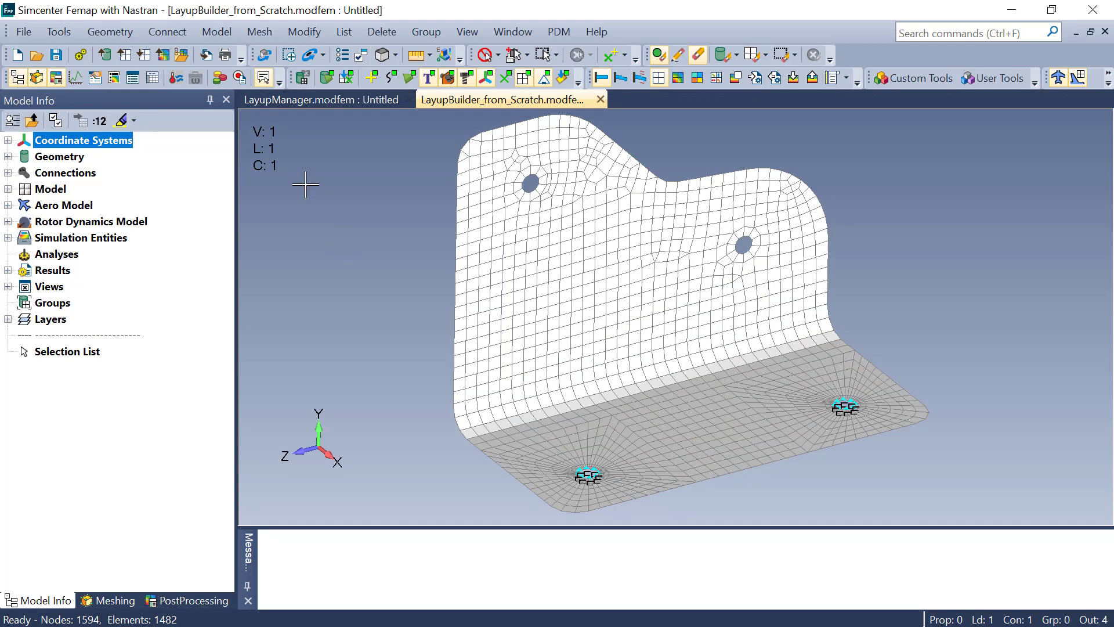
# Step: Display the Layup Builder, dock it on the opposite side of the graphics window from Model Info, and show more of the bracket
pyautogui.click(68, 31)
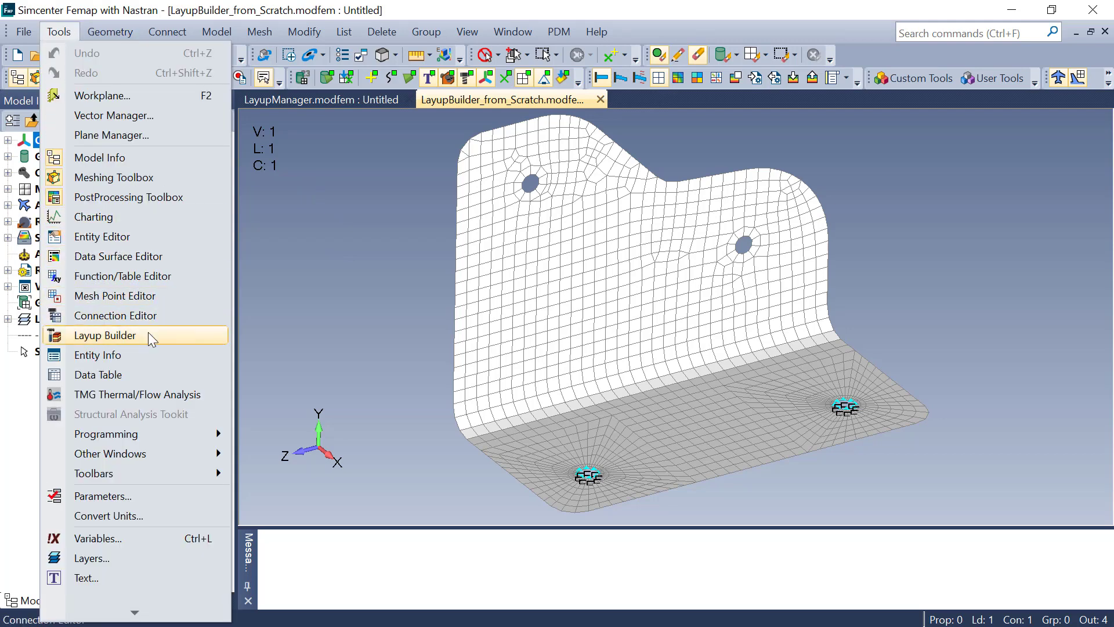
pyautogui.click(148, 335)
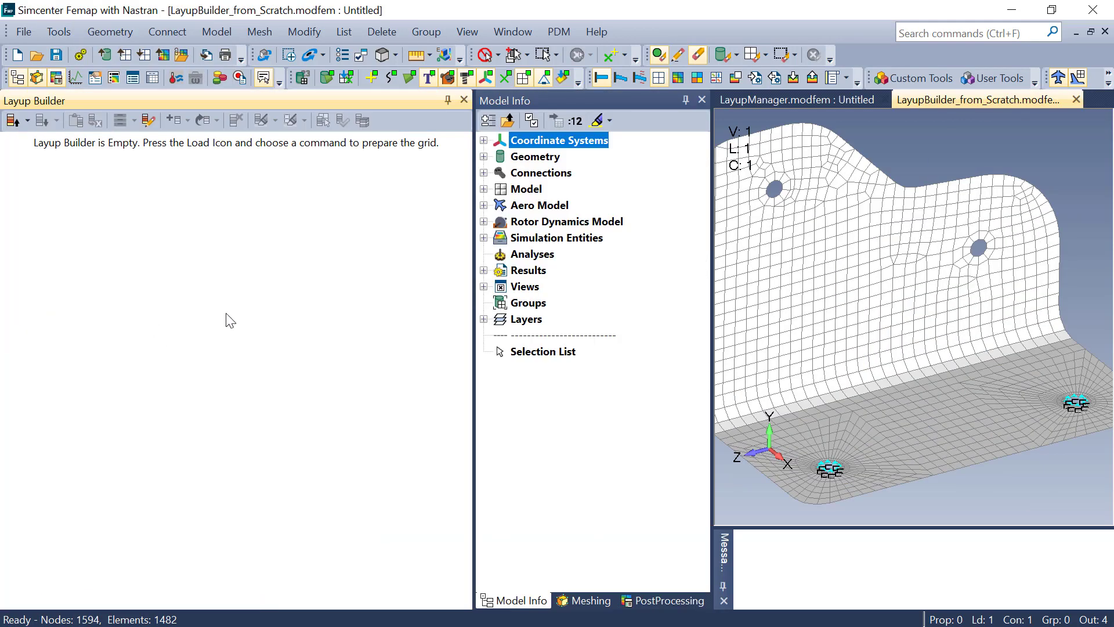
pyautogui.moveTo(123, 94); pyautogui.dragTo(1075, 355)
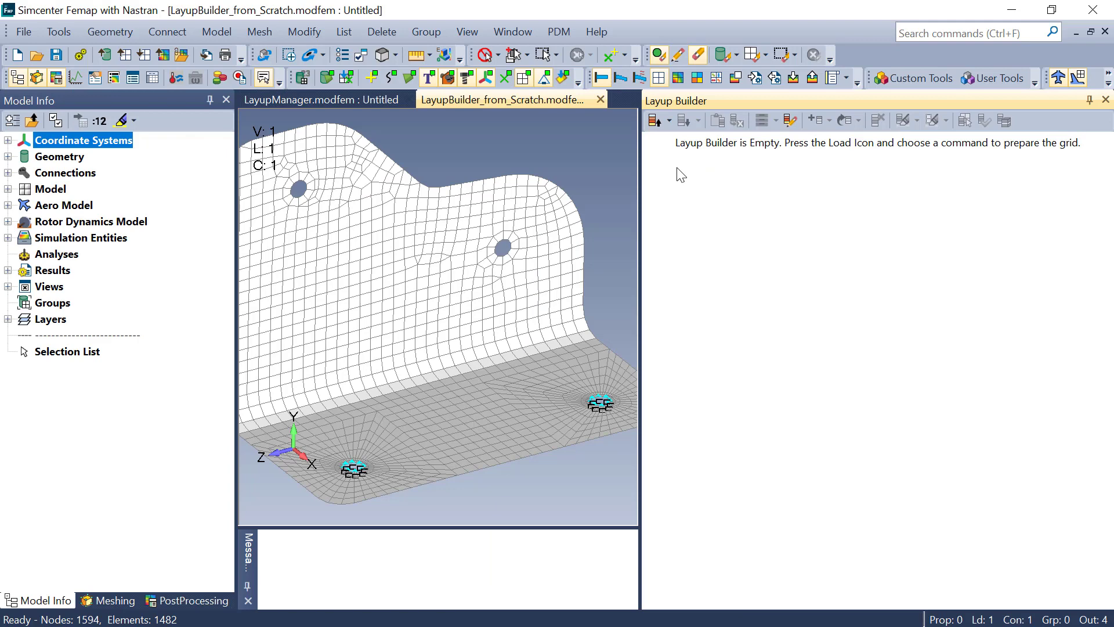
pyautogui.scroll(-1, 589, 221)
pyautogui.click(620, 231)
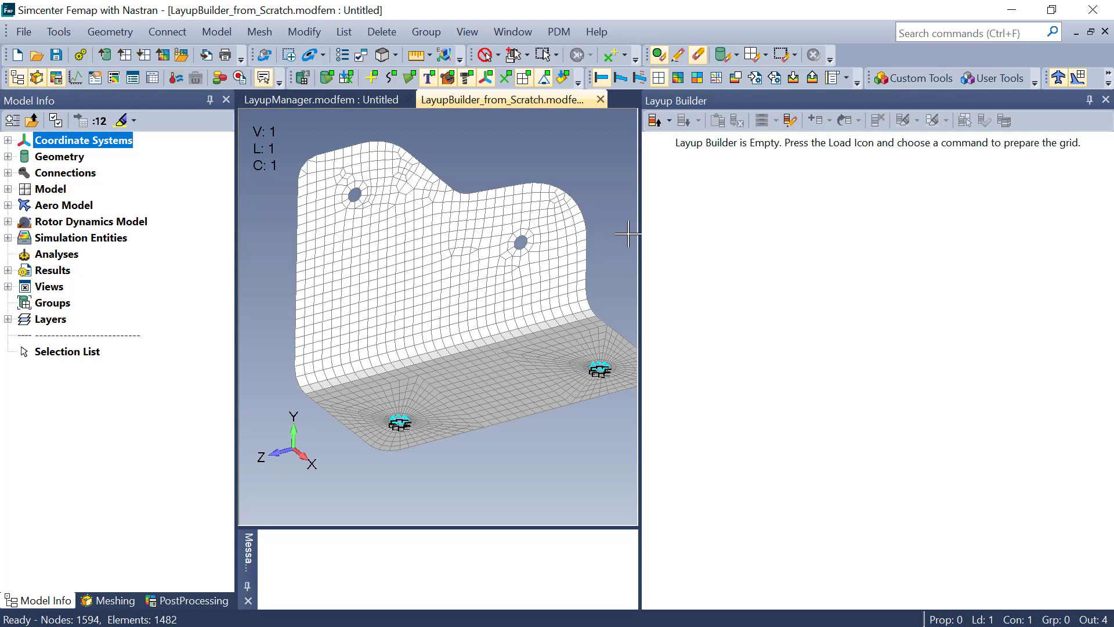
# Step: Create a new layup stack in the Layup Builder and hide the ply grid's Title column
pyautogui.click(669, 120)
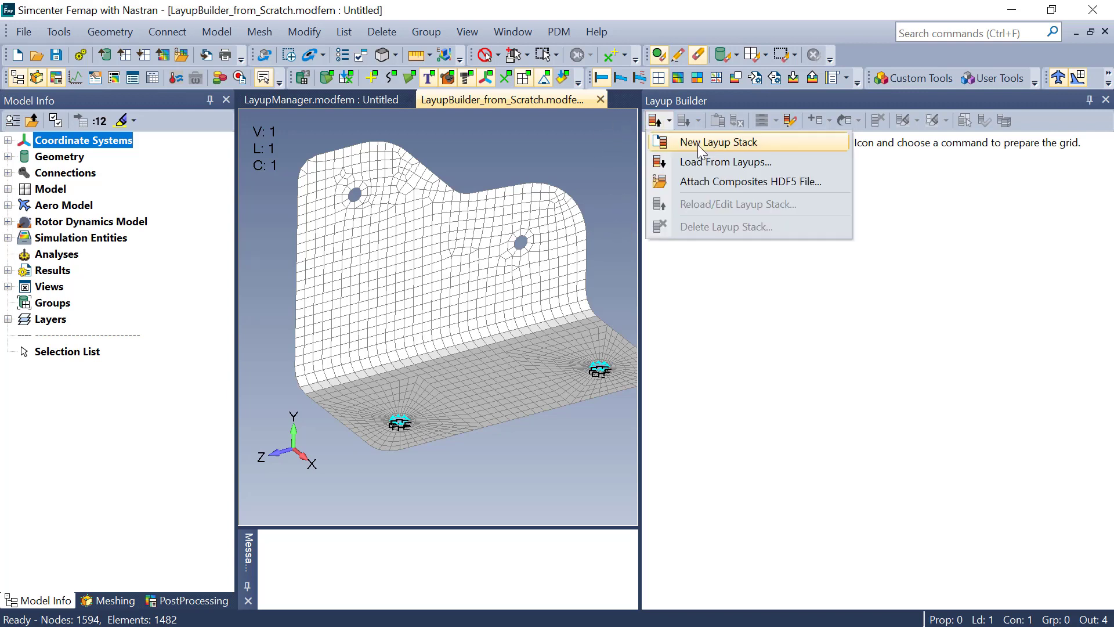
pyautogui.click(697, 144)
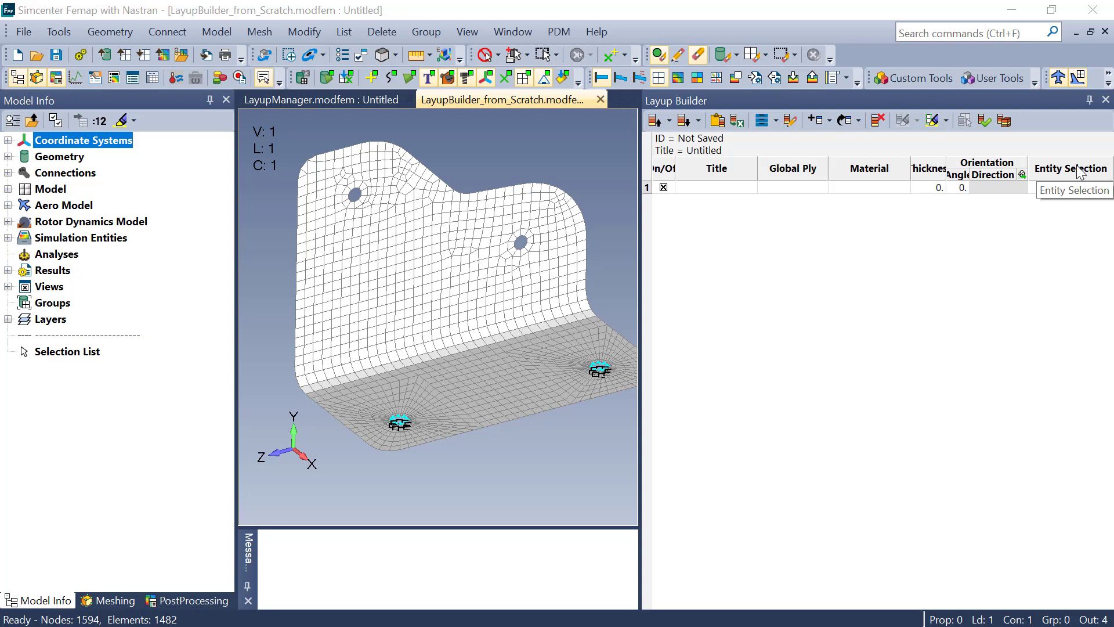
pyautogui.click(746, 229)
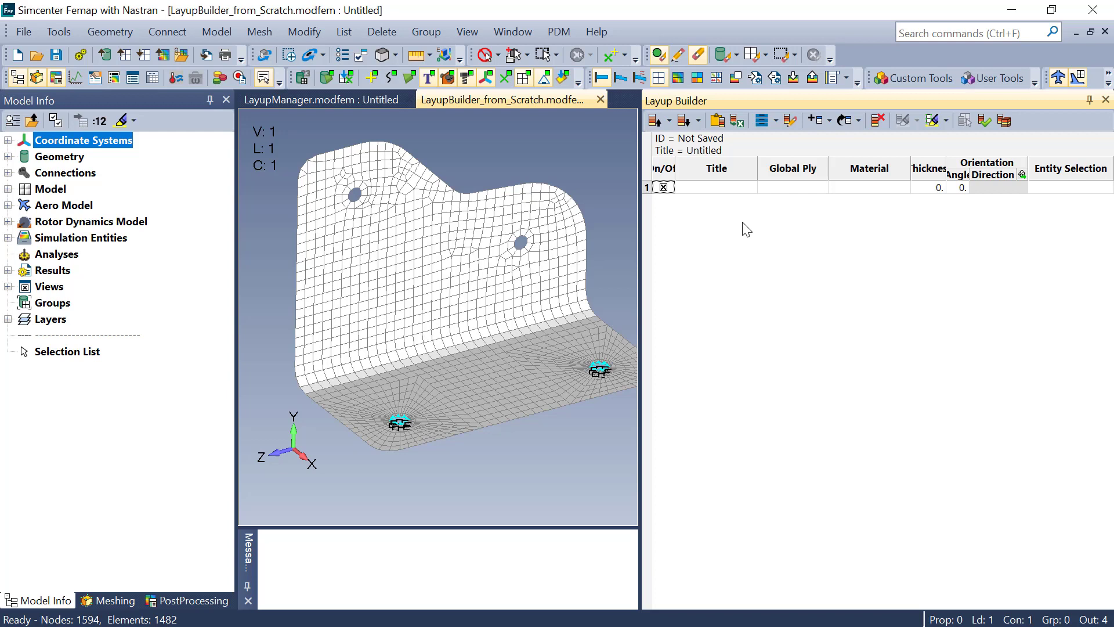
pyautogui.click(775, 120)
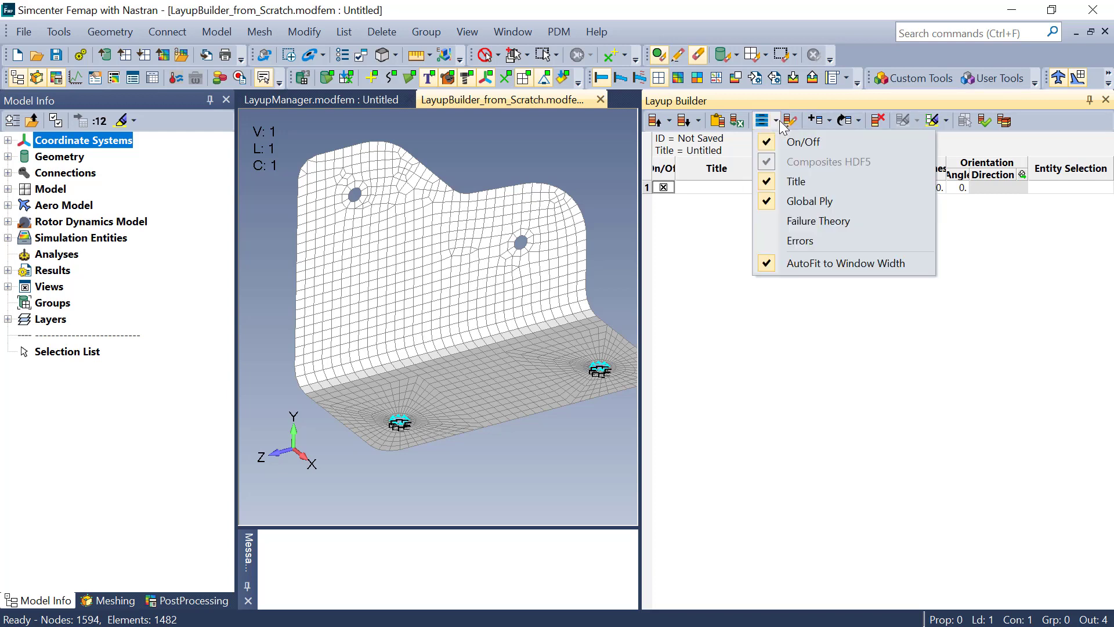
pyautogui.click(799, 182)
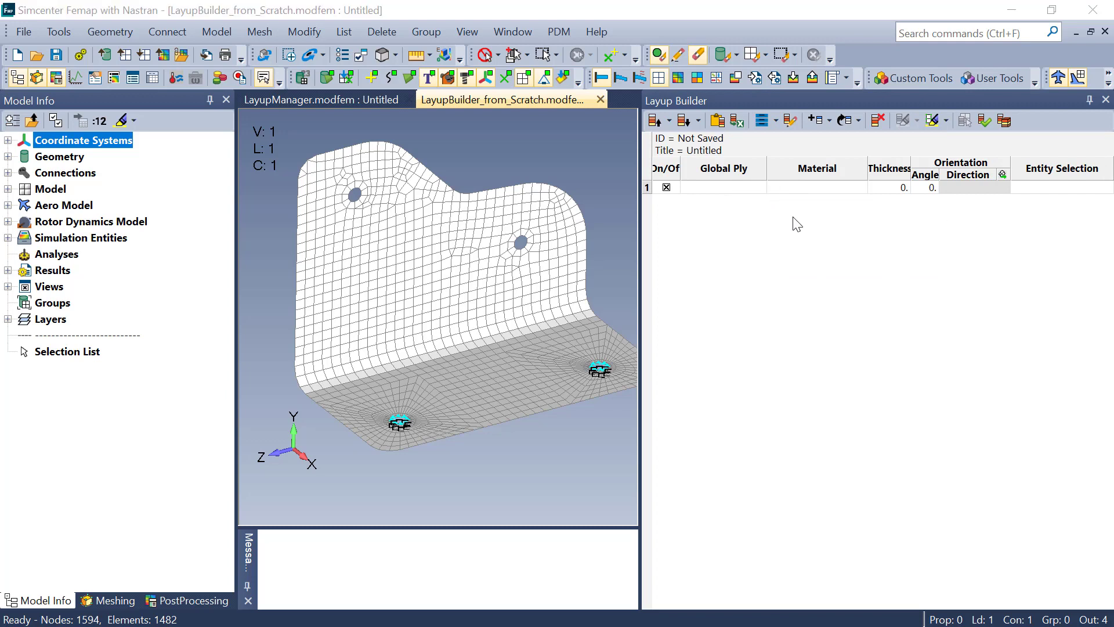
# Step: Assign the UD Ply ply material to ply 1 of the layup stack
pyautogui.click(861, 188)
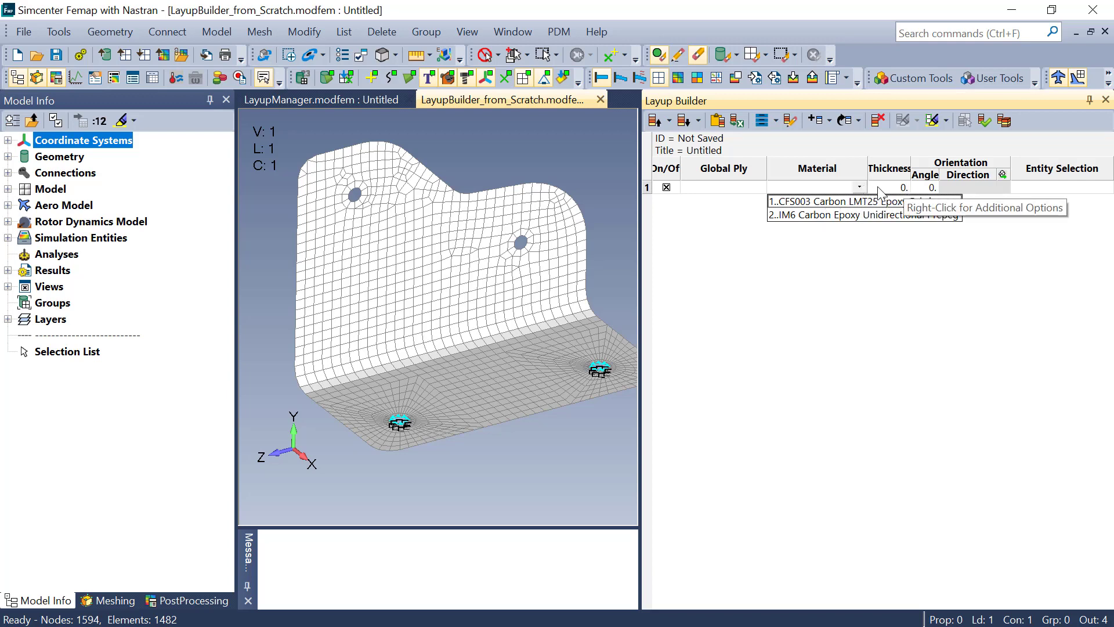
pyautogui.click(875, 261)
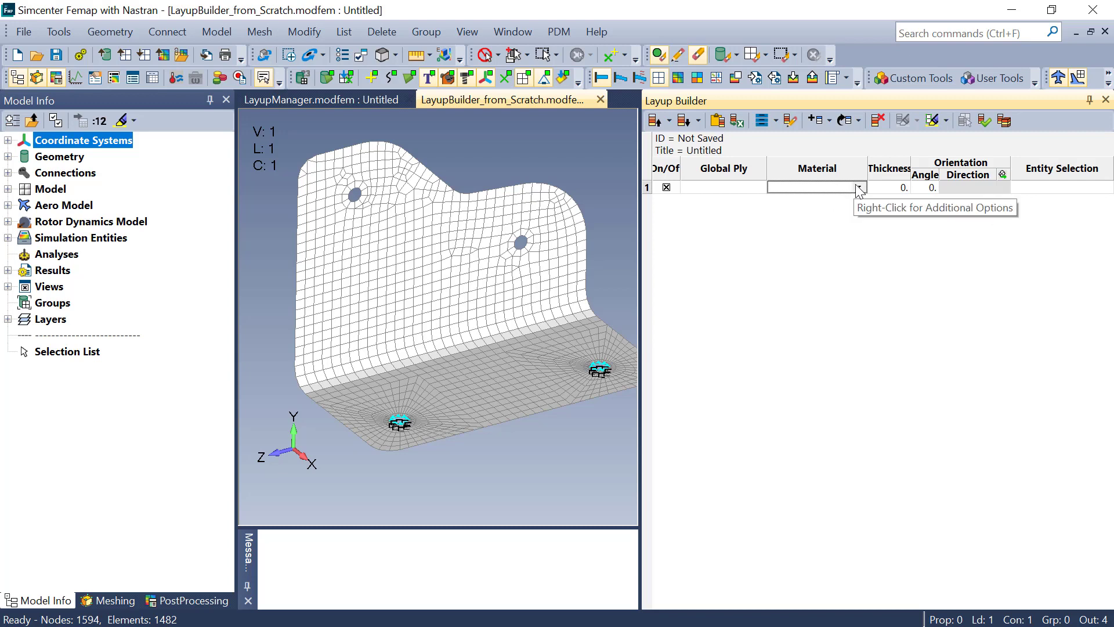
pyautogui.rightClick(837, 192)
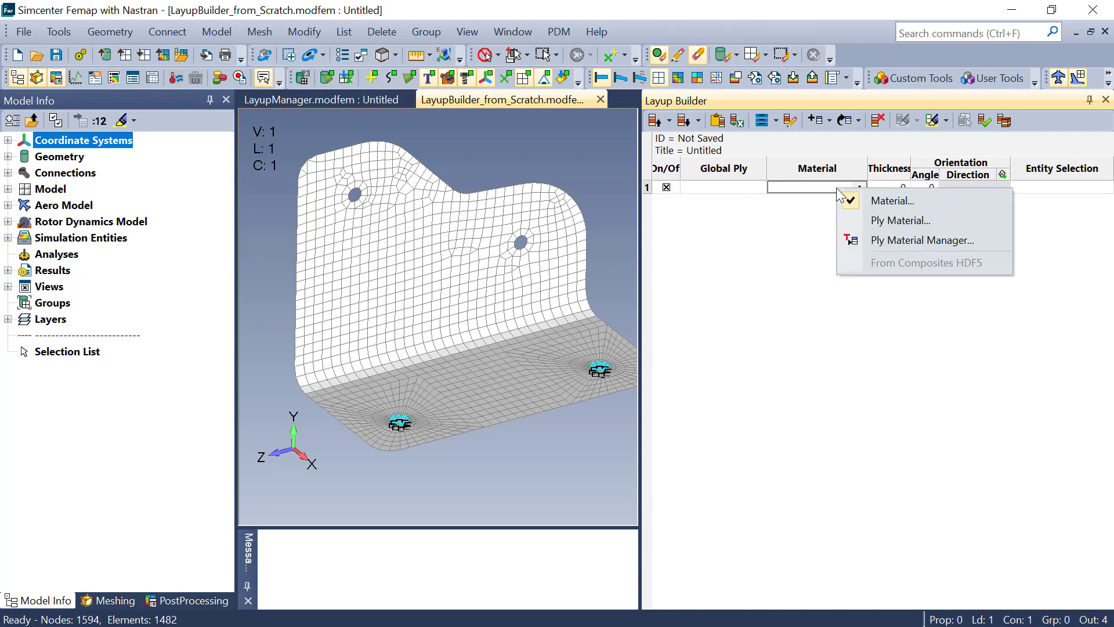
pyautogui.click(921, 222)
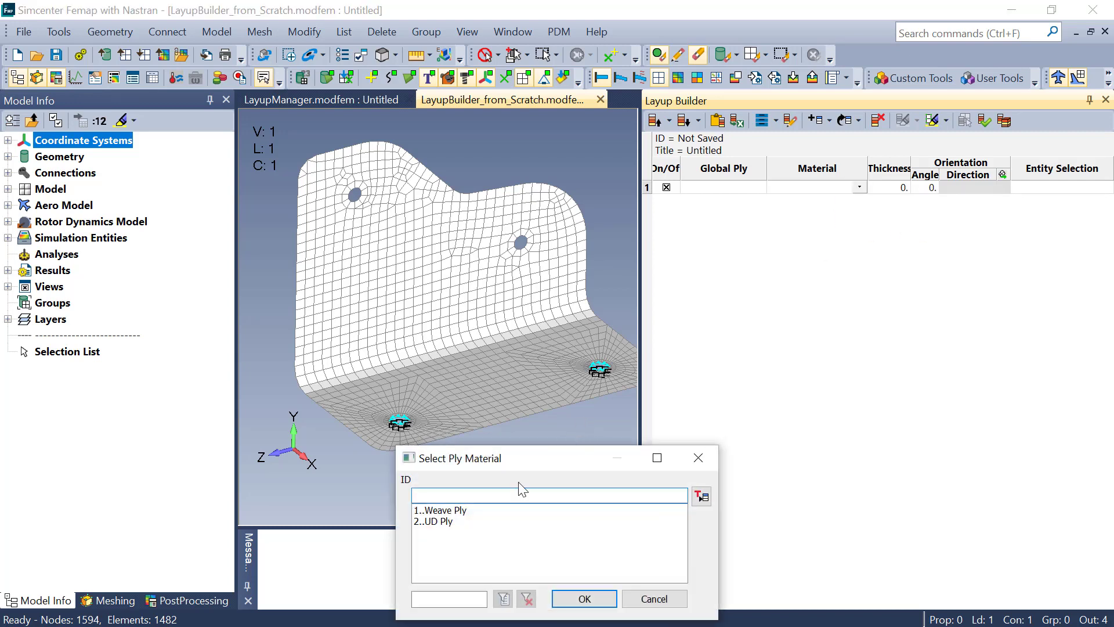
pyautogui.click(446, 521)
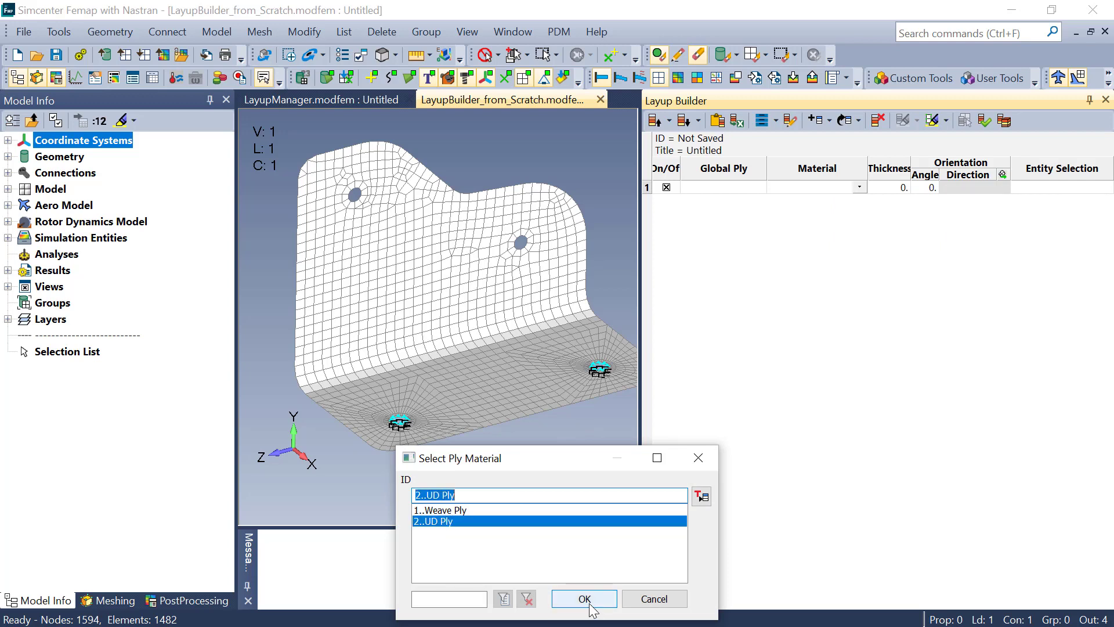
pyautogui.click(584, 599)
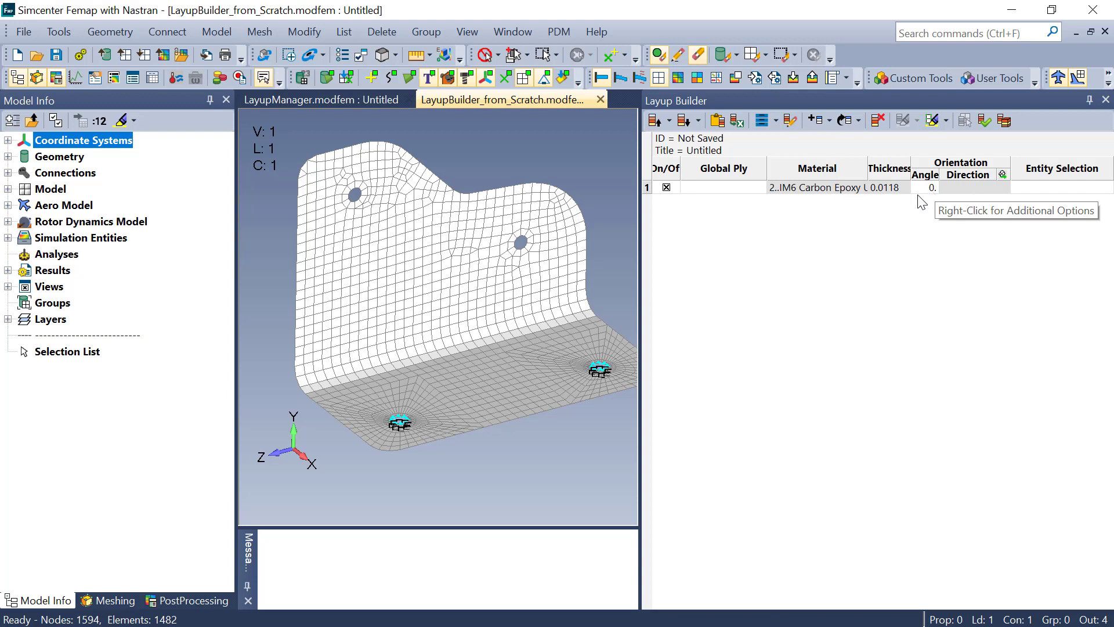
# Step: Define ply 1's fiber direction from node 18984 to node 20007 along the base's outer edge, and use the ply to set material orientation
pyautogui.rightClick(966, 189)
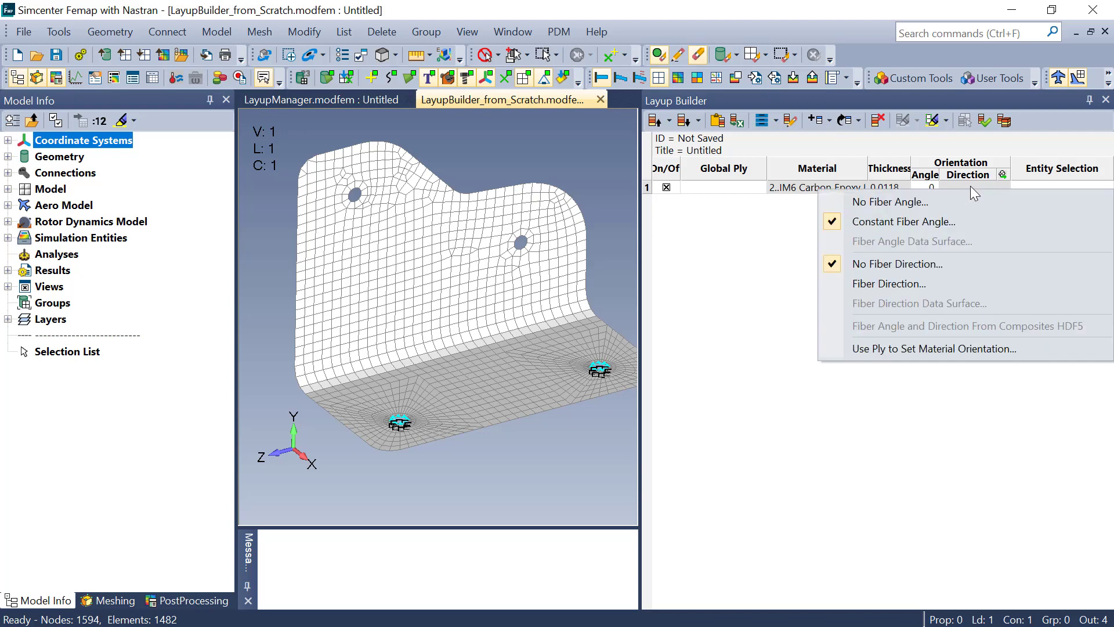
pyautogui.click(896, 283)
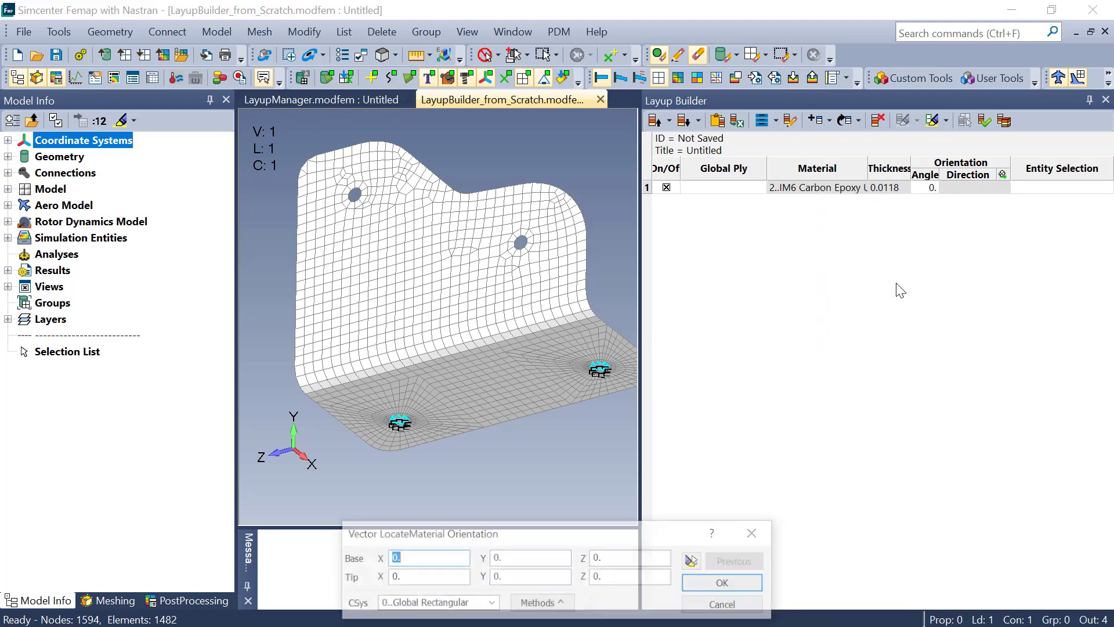
pyautogui.click(485, 431)
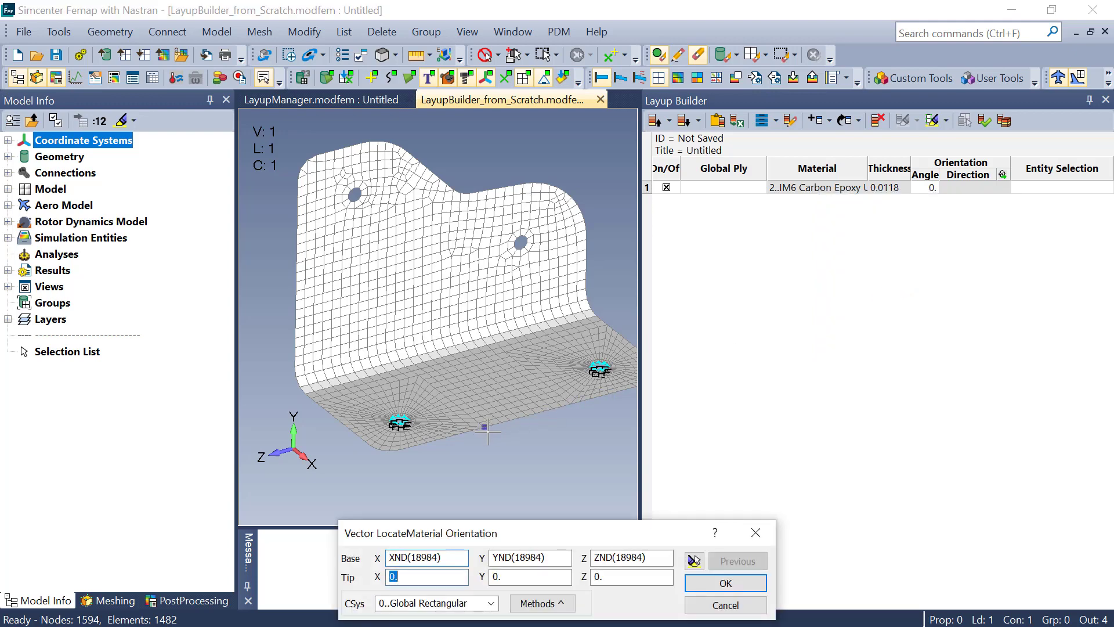
pyautogui.click(574, 409)
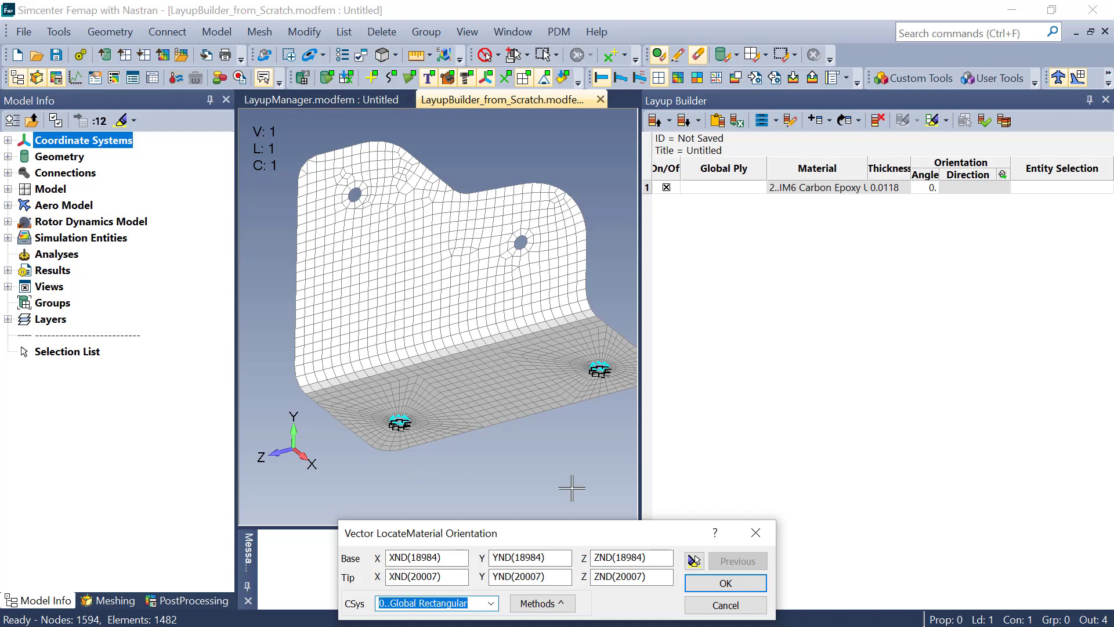
pyautogui.click(726, 584)
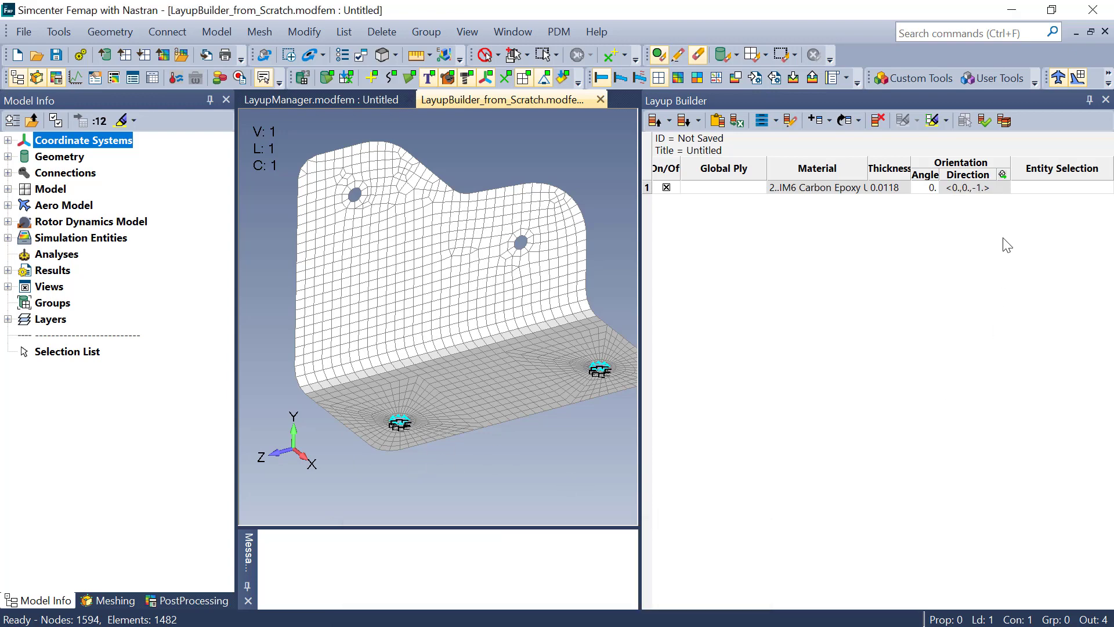
pyautogui.rightClick(1003, 192)
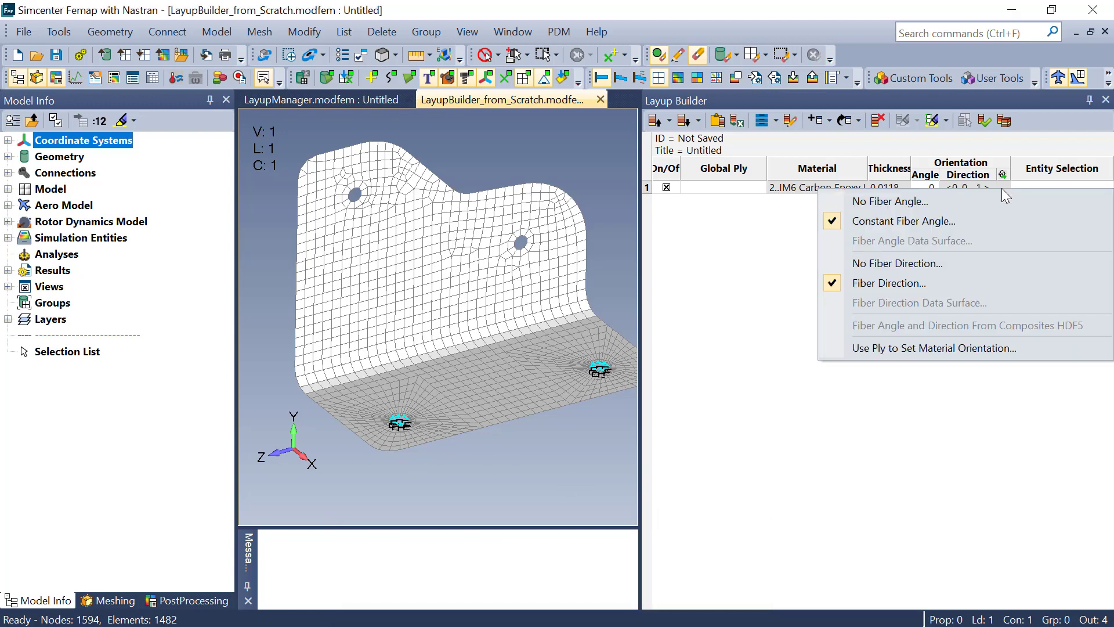
pyautogui.click(908, 350)
pyautogui.click(518, 357)
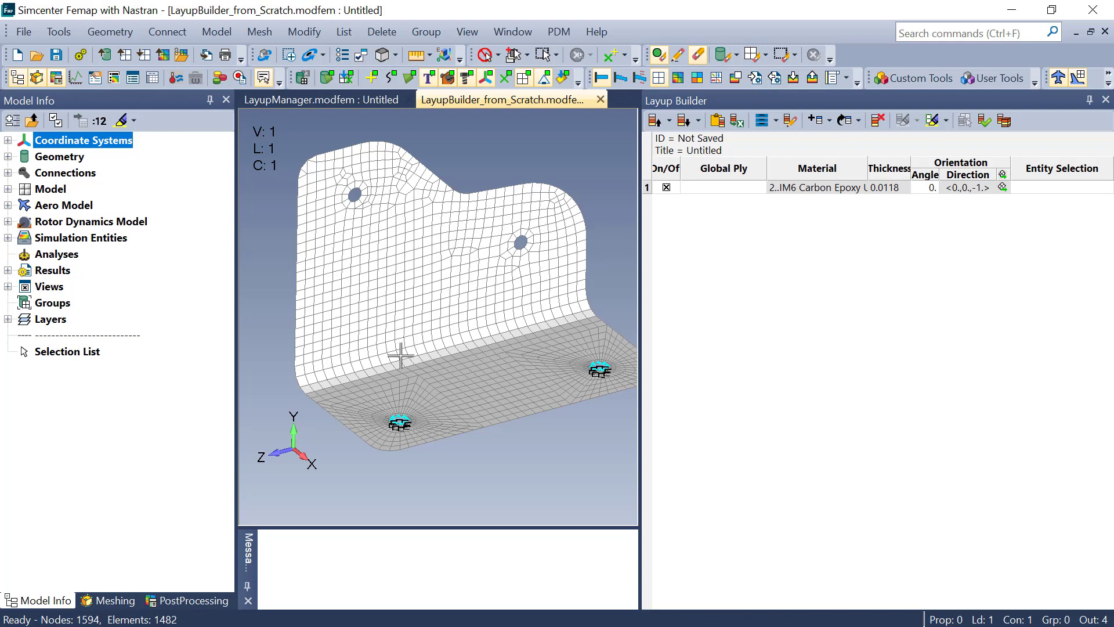
# Step: Apply ply 1 to the whole bracket by selecting all elements as its entity selection
pyautogui.click(1038, 192)
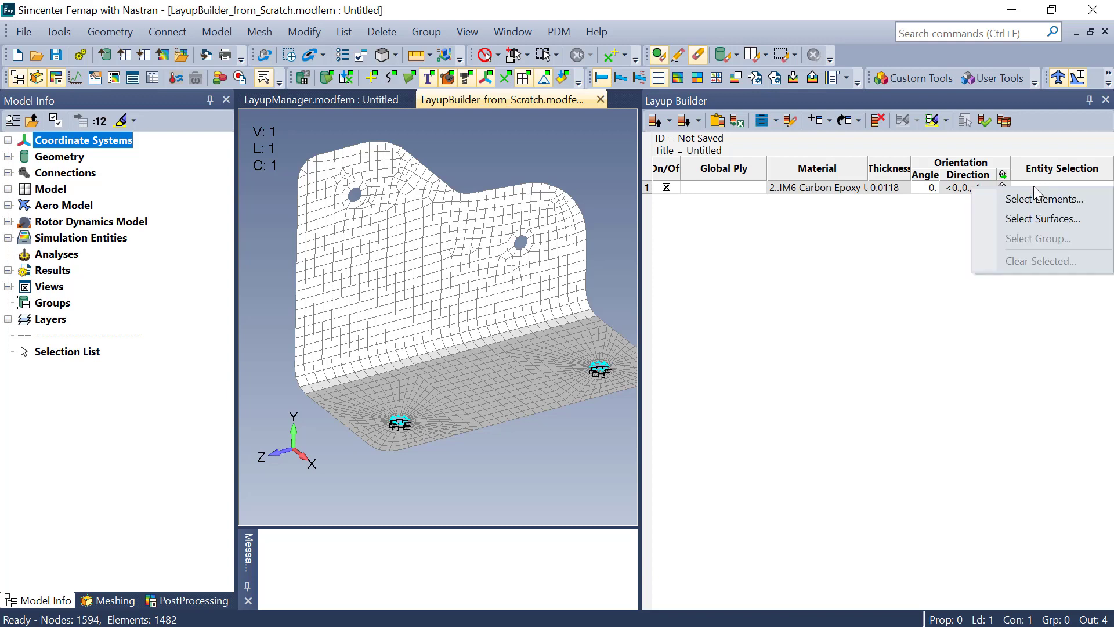
pyautogui.click(1067, 200)
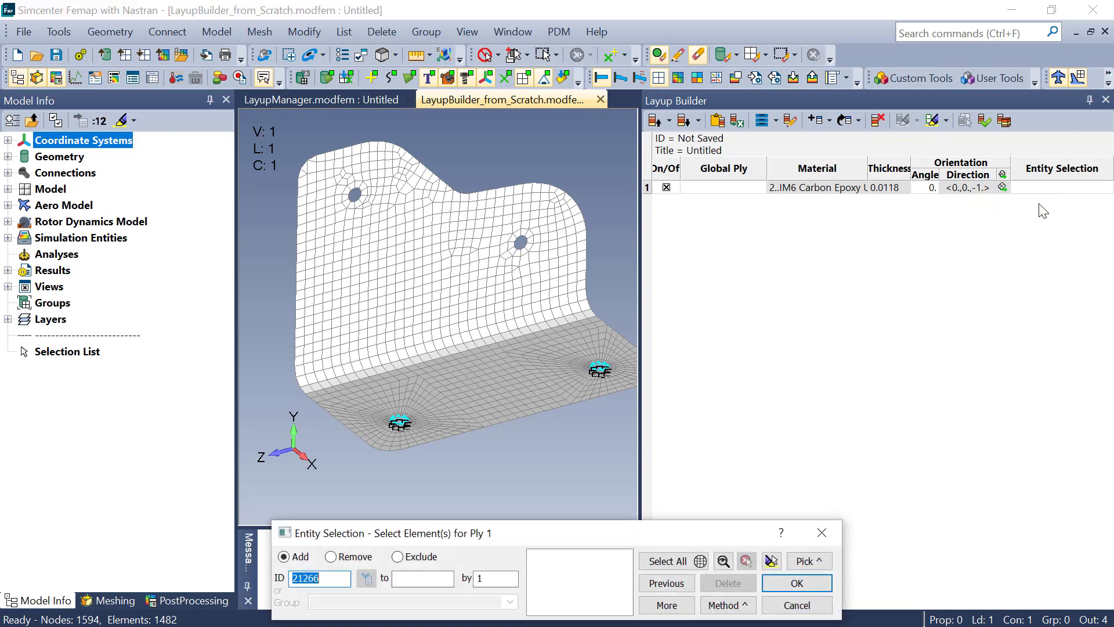
pyautogui.click(684, 561)
pyautogui.click(784, 584)
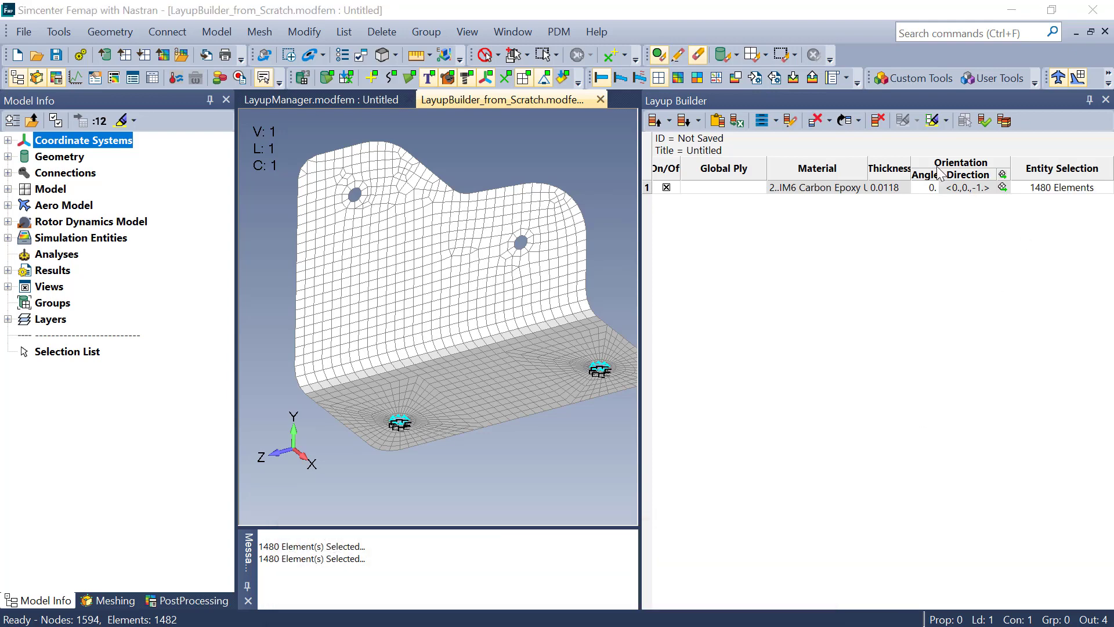
# Step: Add a second ply at the top of the stack and assign it the Weave Ply ply material
pyautogui.click(831, 122)
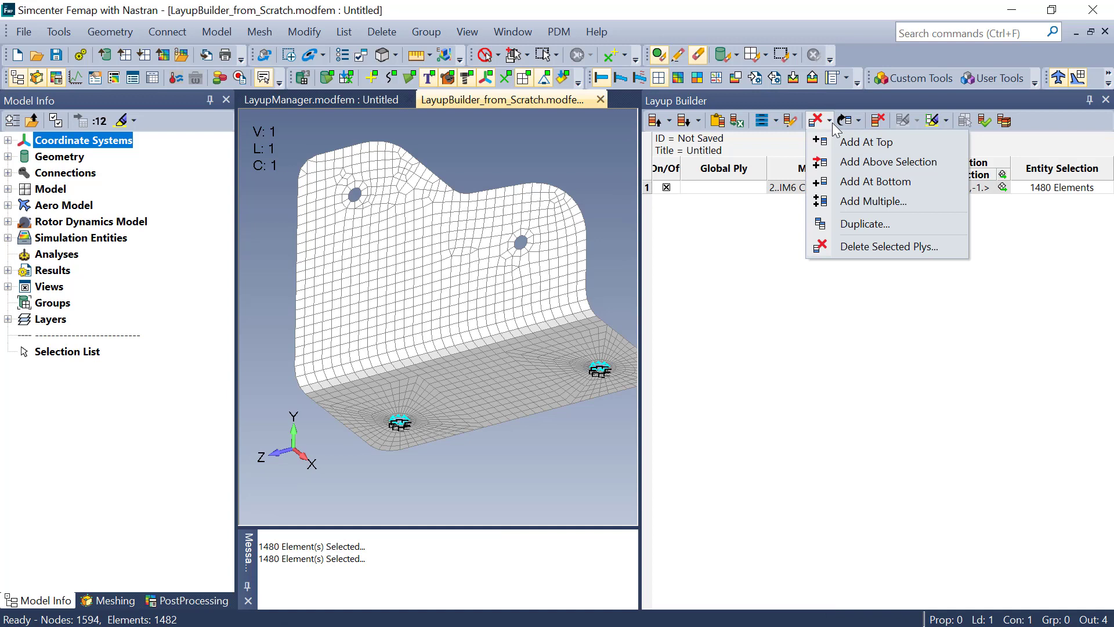
pyautogui.click(867, 142)
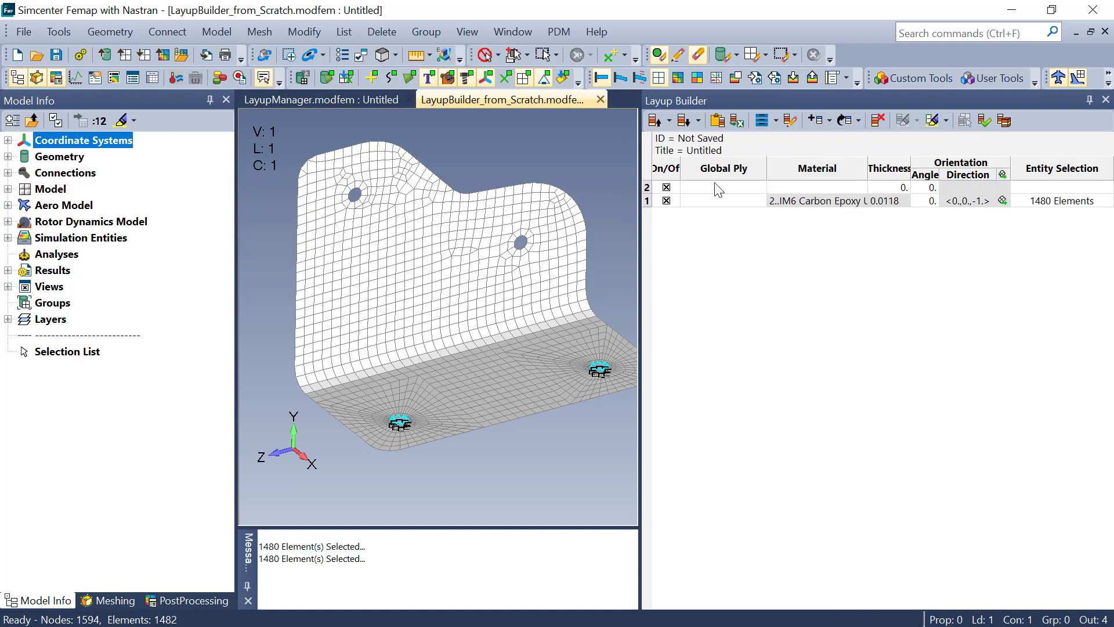
pyautogui.click(827, 188)
pyautogui.rightClick(837, 191)
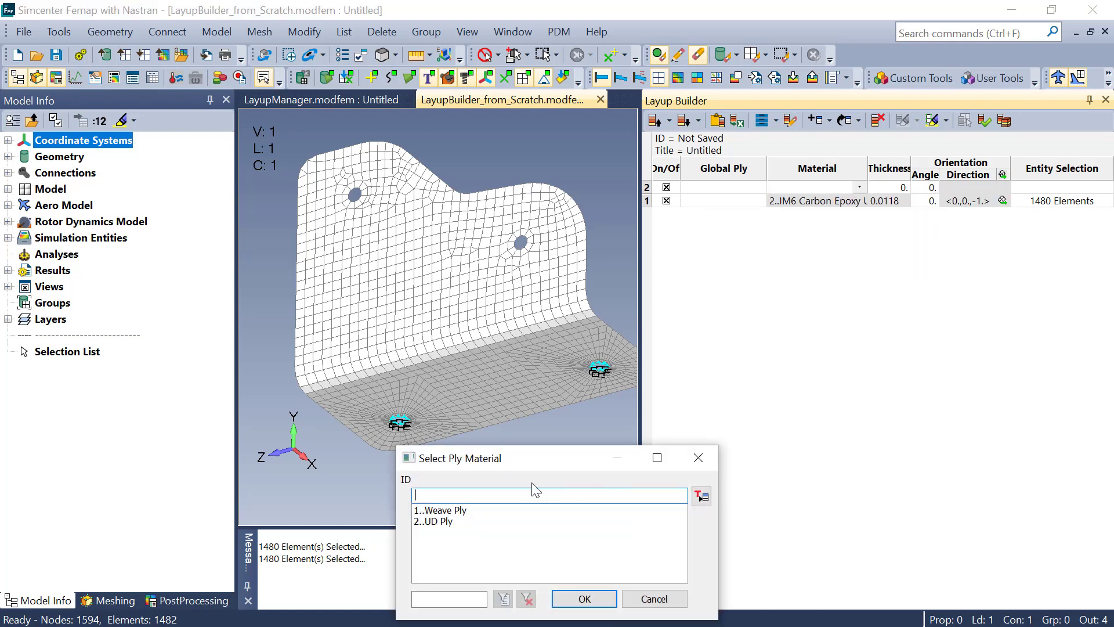
pyautogui.click(441, 511)
pyautogui.click(583, 600)
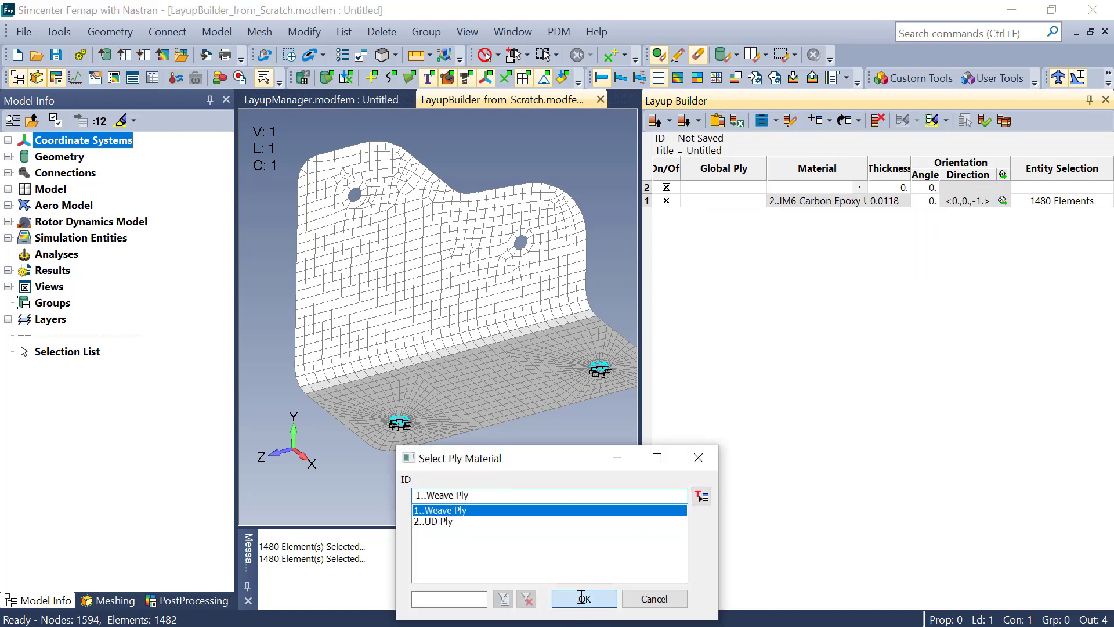
# Step: Set ply 2's orientation angle to 45 degrees and apply the ply to all elements of the bracket
pyautogui.click(929, 187)
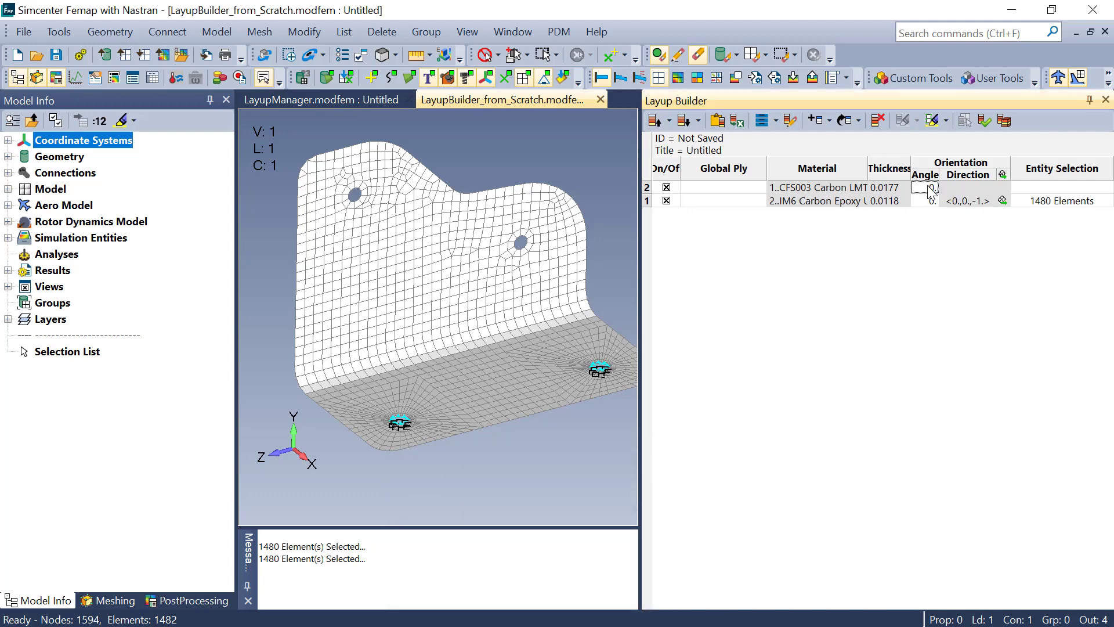
pyautogui.write('45')
pyautogui.rightClick(1033, 185)
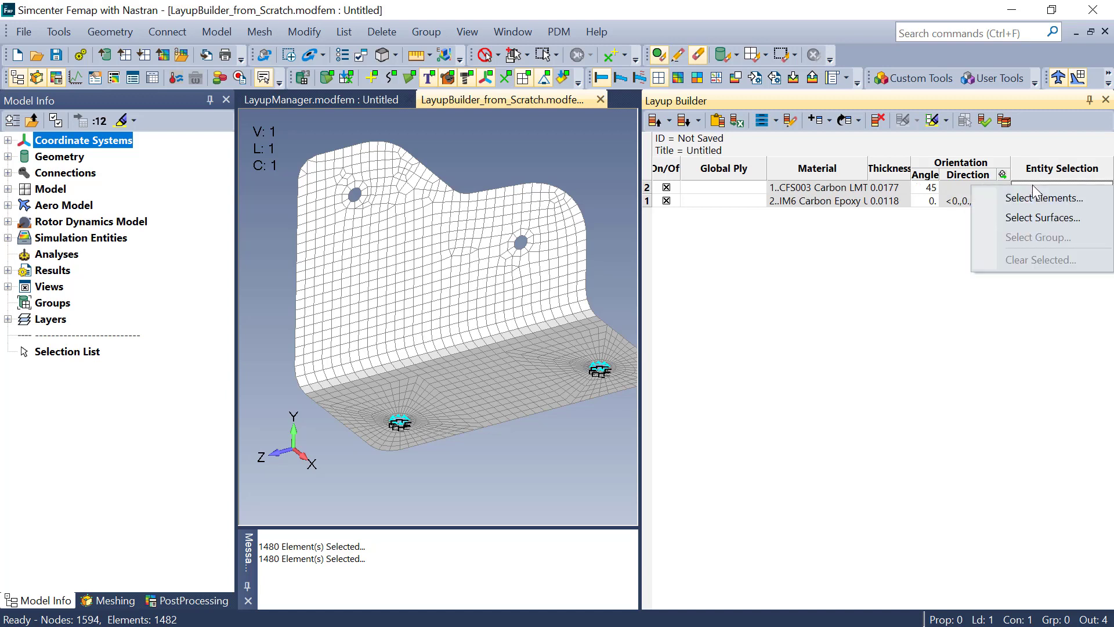
pyautogui.click(1042, 197)
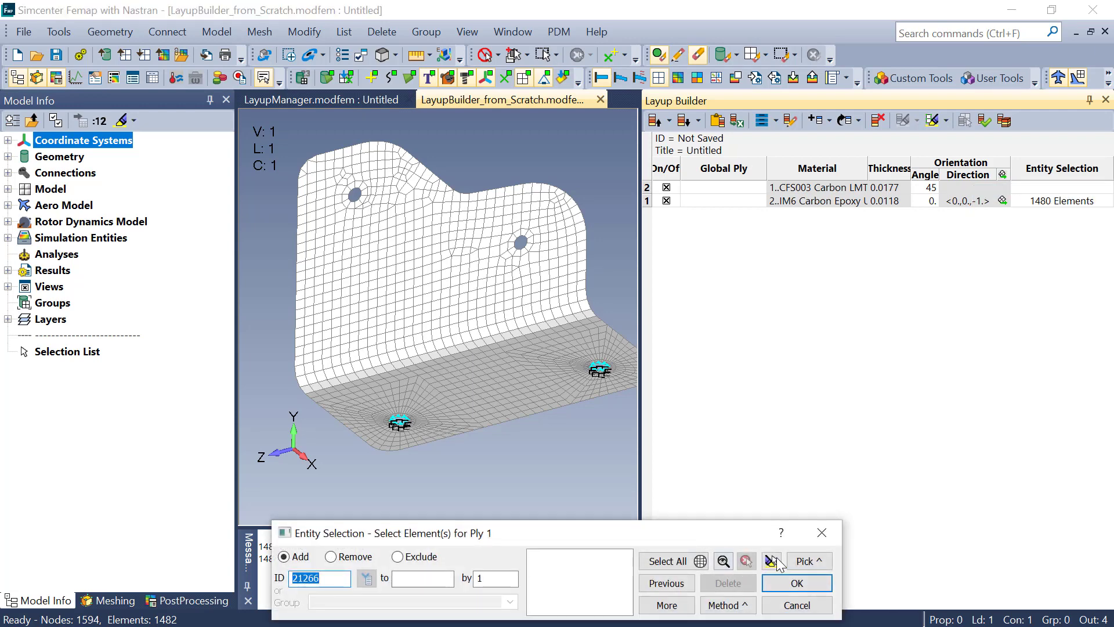
pyautogui.click(772, 561)
pyautogui.click(797, 583)
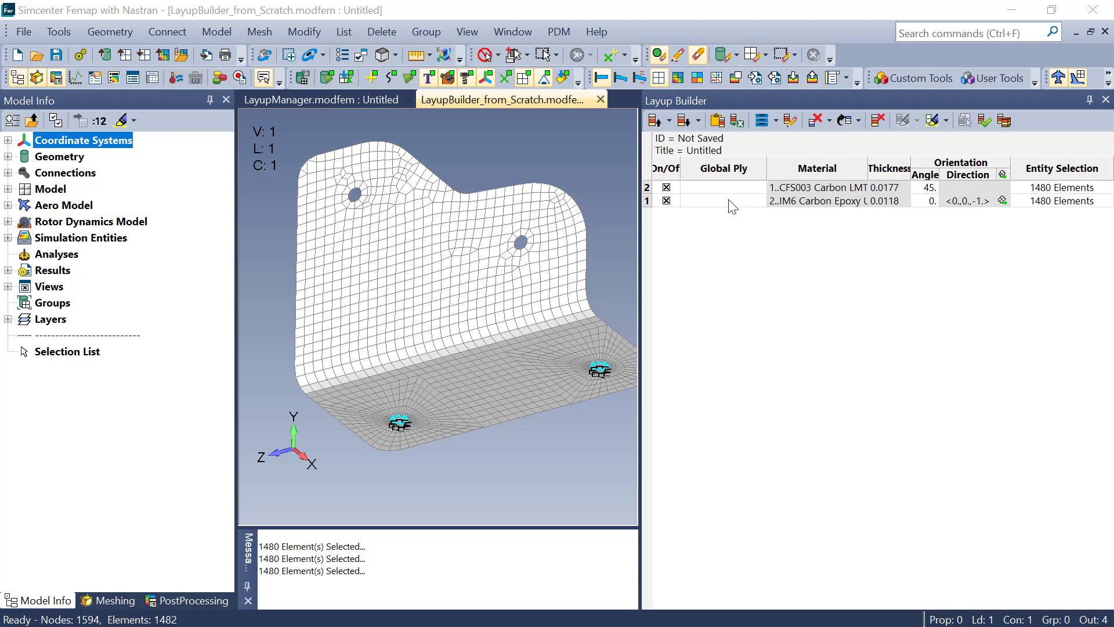
# Step: Add two more plies at the top of the stack and assign both the UD Ply ply material
pyautogui.click(830, 121)
pyautogui.click(831, 141)
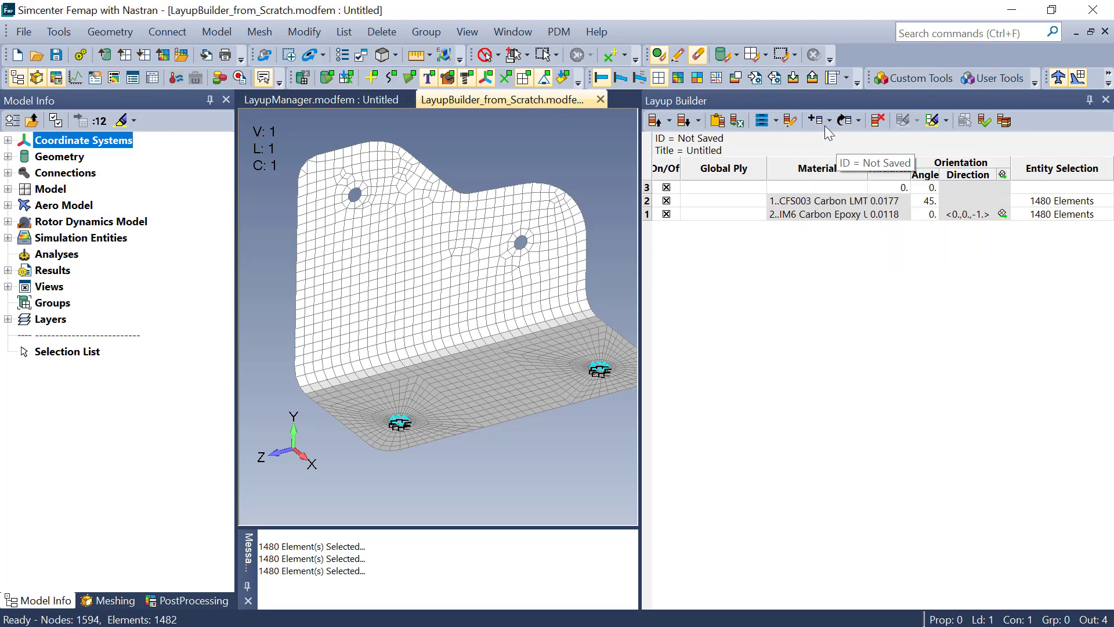
pyautogui.click(816, 120)
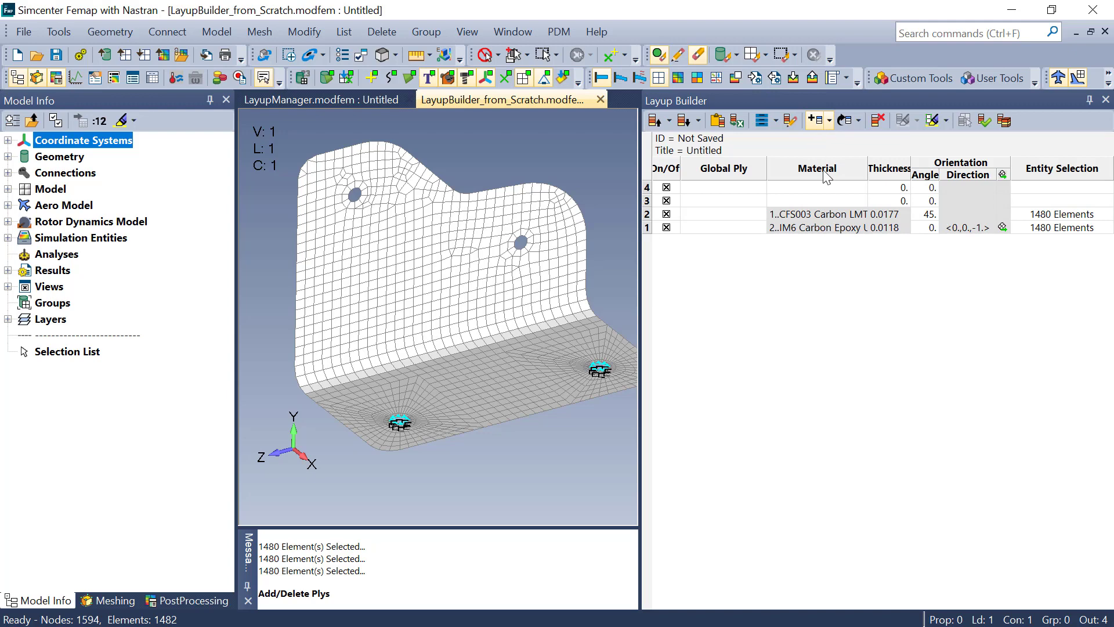
pyautogui.click(827, 202)
pyautogui.click(891, 235)
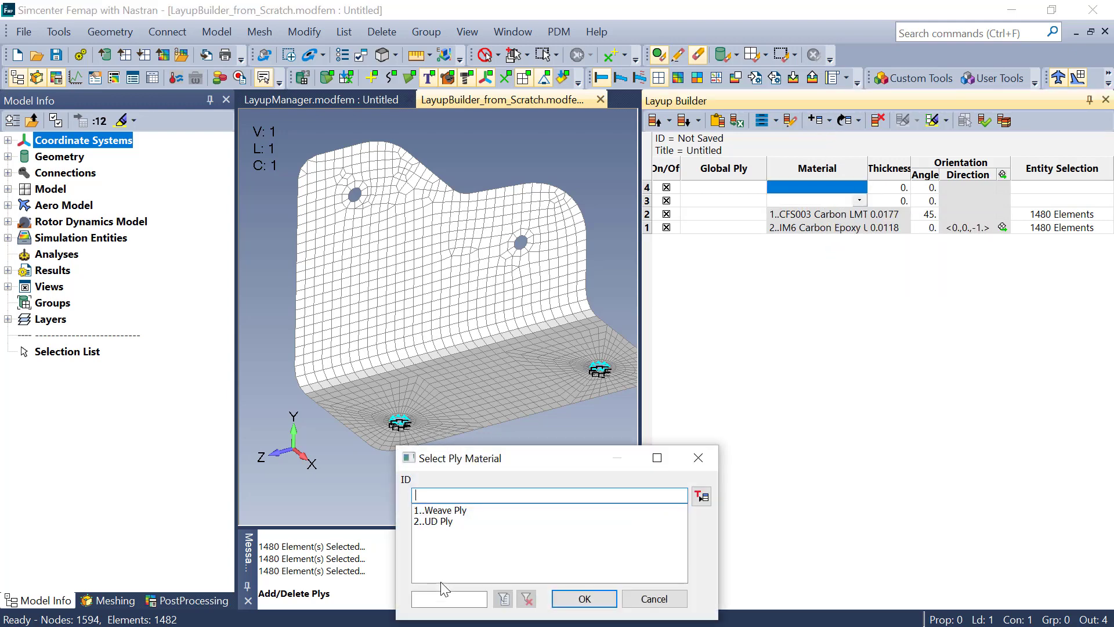
pyautogui.click(444, 522)
pyautogui.click(585, 599)
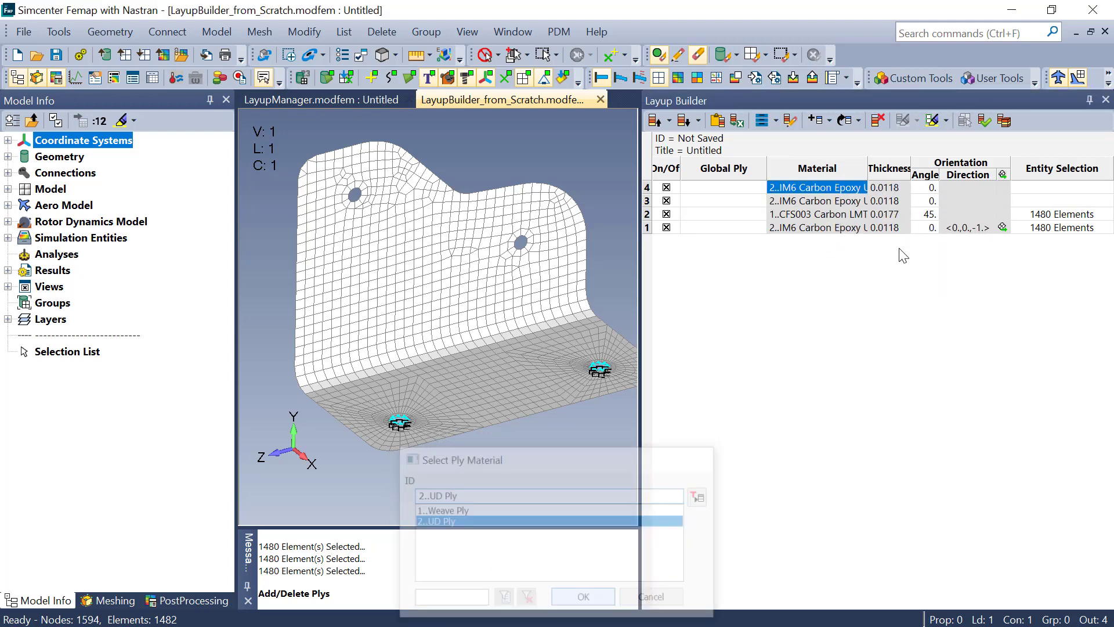
# Step: Set a constant fiber angle of 90 degrees for plies 3 and 4 together
pyautogui.click(925, 189)
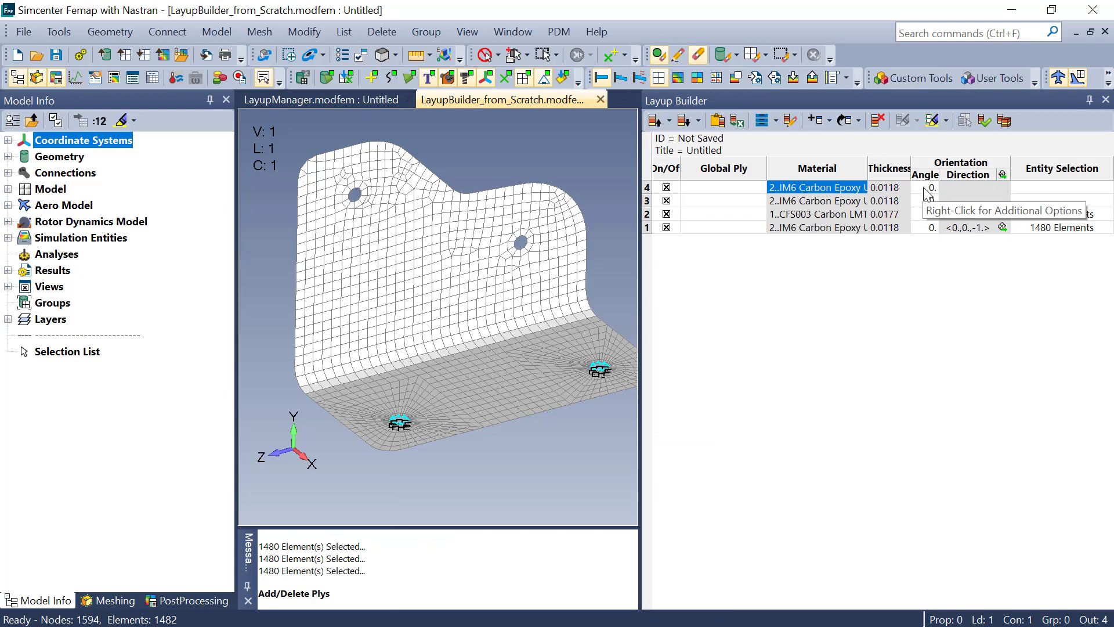
pyautogui.rightClick(928, 198)
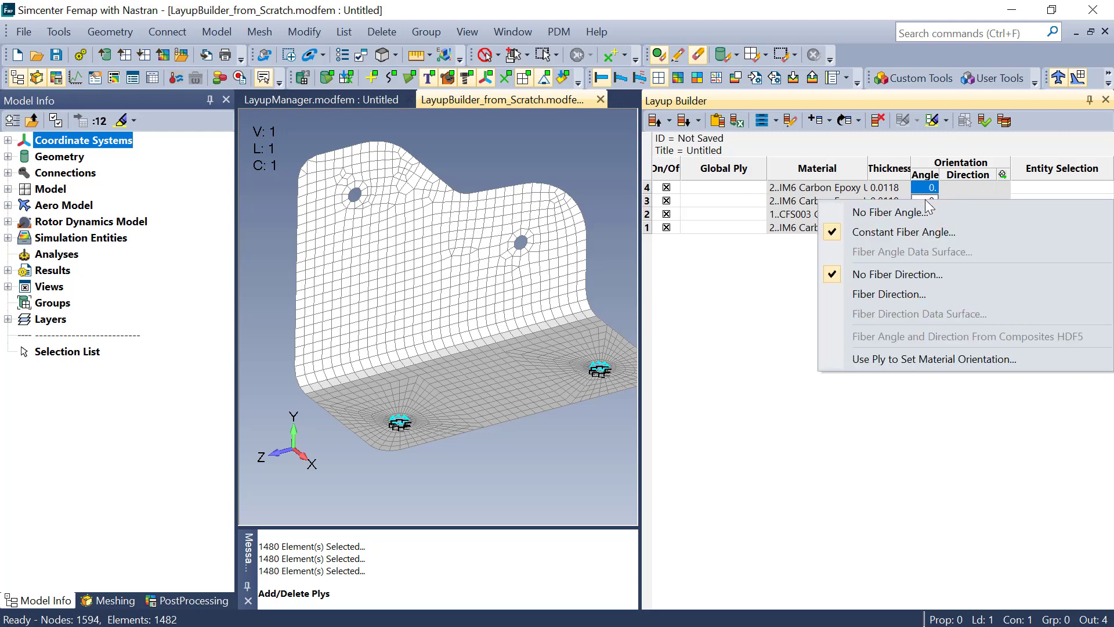
pyautogui.click(919, 233)
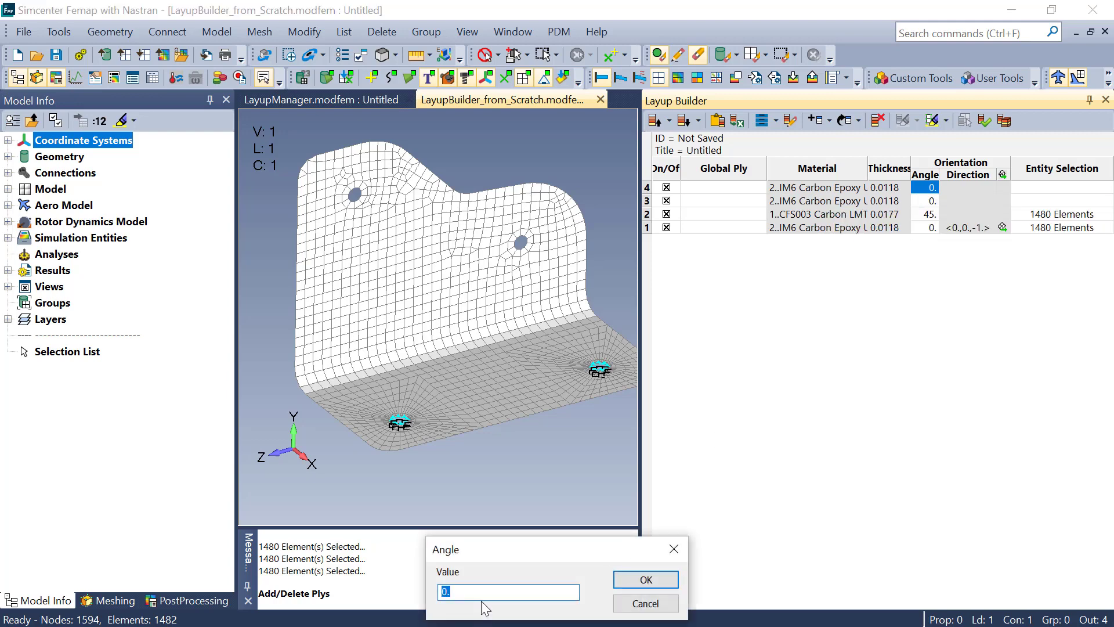
pyautogui.write('90')
pyautogui.press('Return')
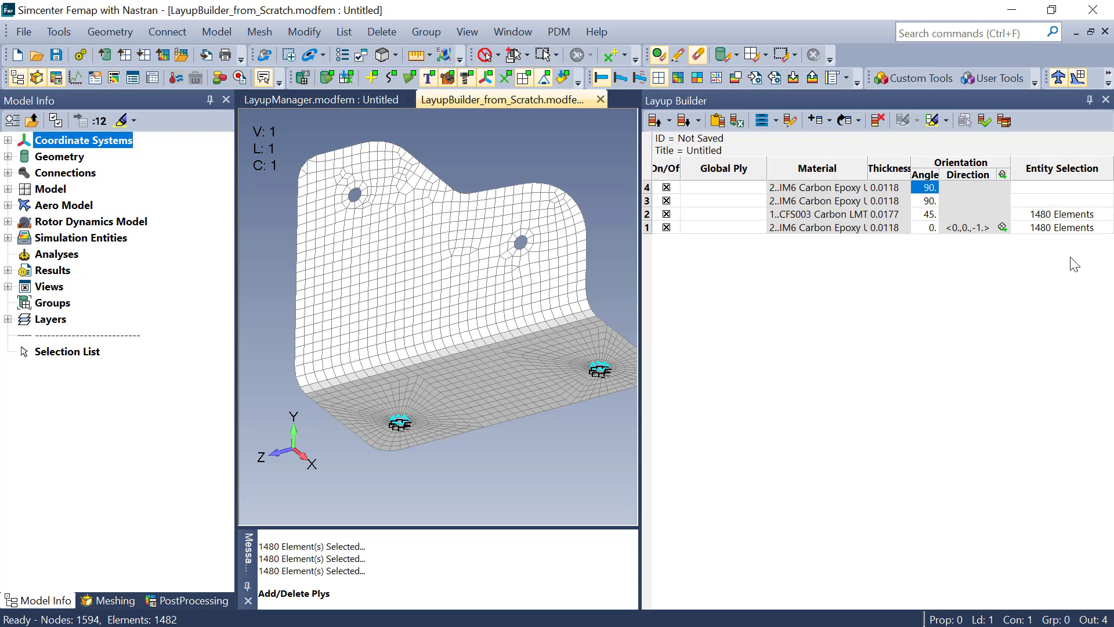
# Step: Assign surfaces 37, 29 and 38 along the bracket's bend as the entity selection of plies 3 and 4
pyautogui.click(1048, 193)
pyautogui.rightClick(1045, 197)
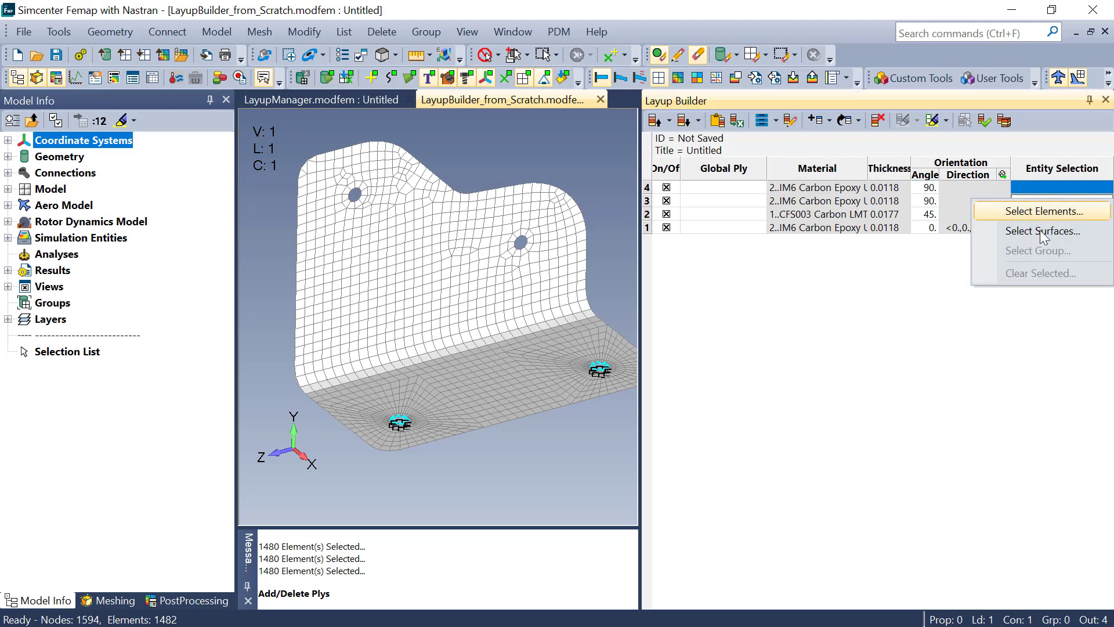
pyautogui.click(1039, 231)
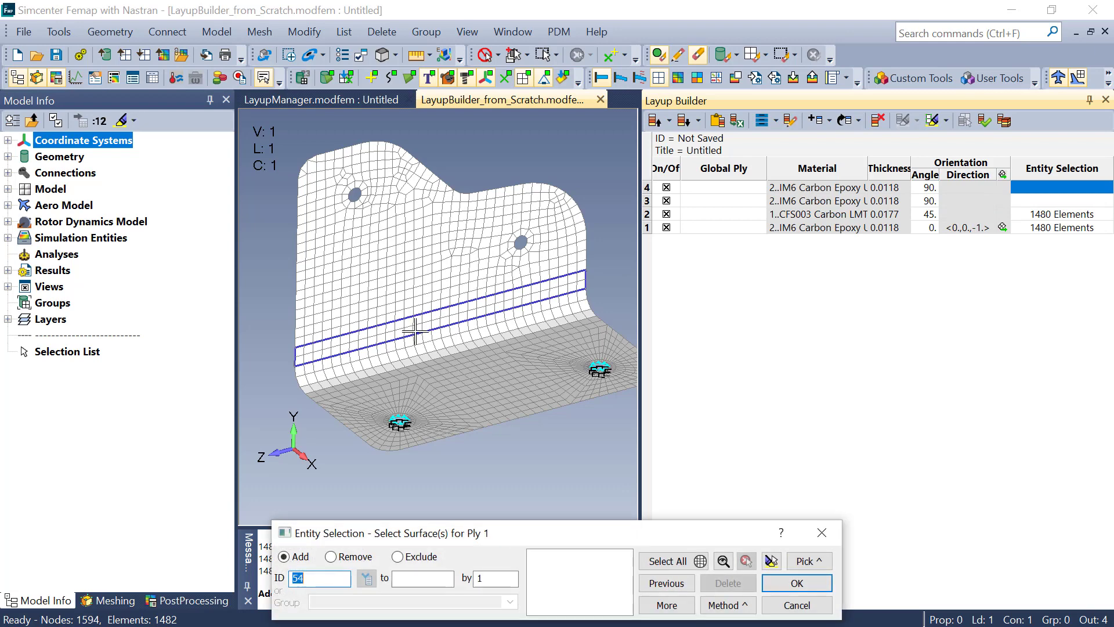
pyautogui.click(456, 358)
pyautogui.click(443, 343)
pyautogui.click(438, 318)
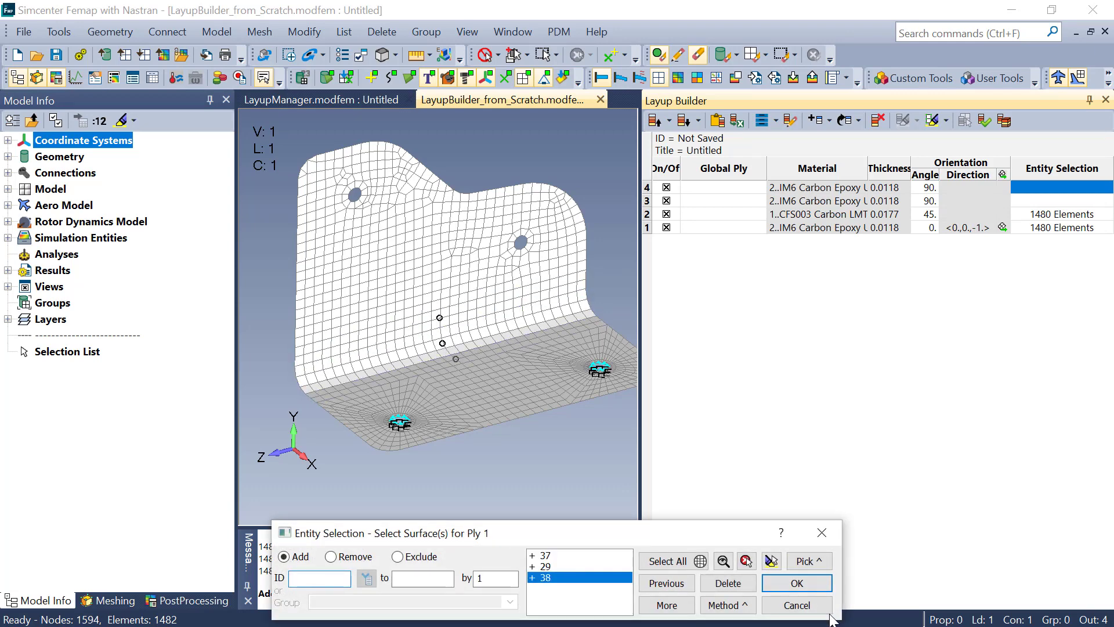
pyautogui.click(796, 583)
pyautogui.click(543, 344)
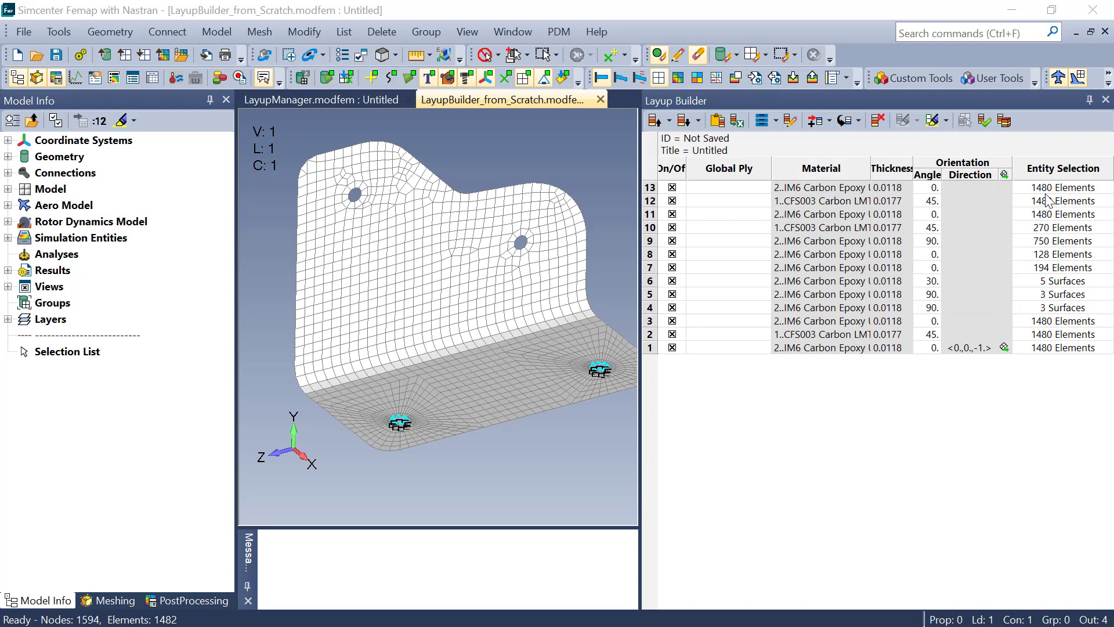
# Step: Preview on the mesh which elements or surfaces each ply covers, working down the stack to ply 5, and end the preview
pyautogui.click(967, 147)
pyautogui.click(931, 121)
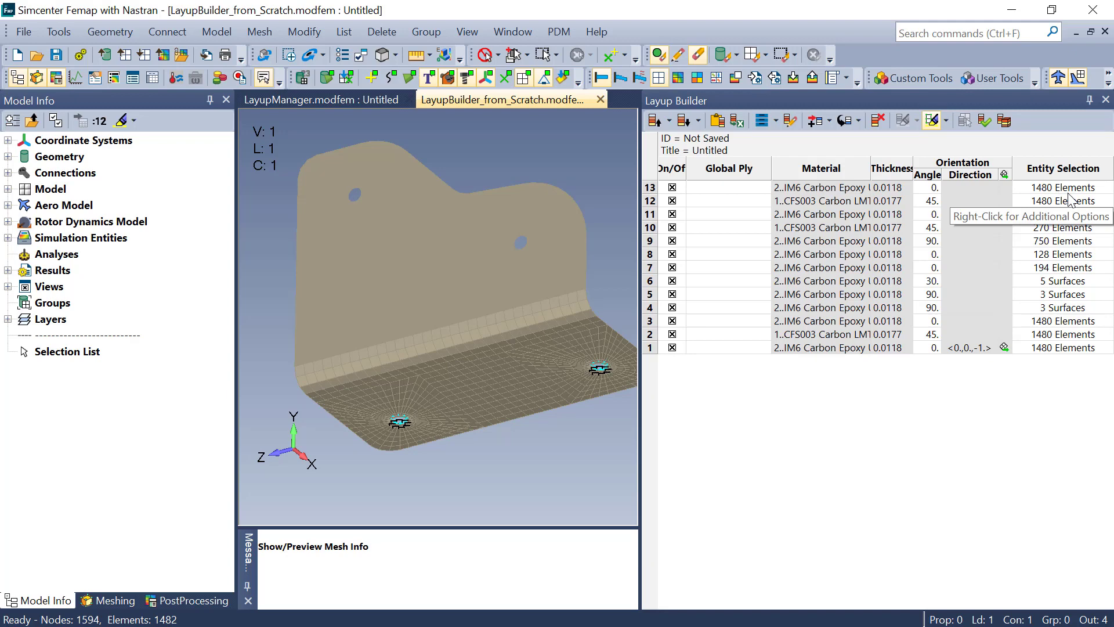
pyautogui.press('Down')
pyautogui.press('Down')
pyautogui.press('Down')
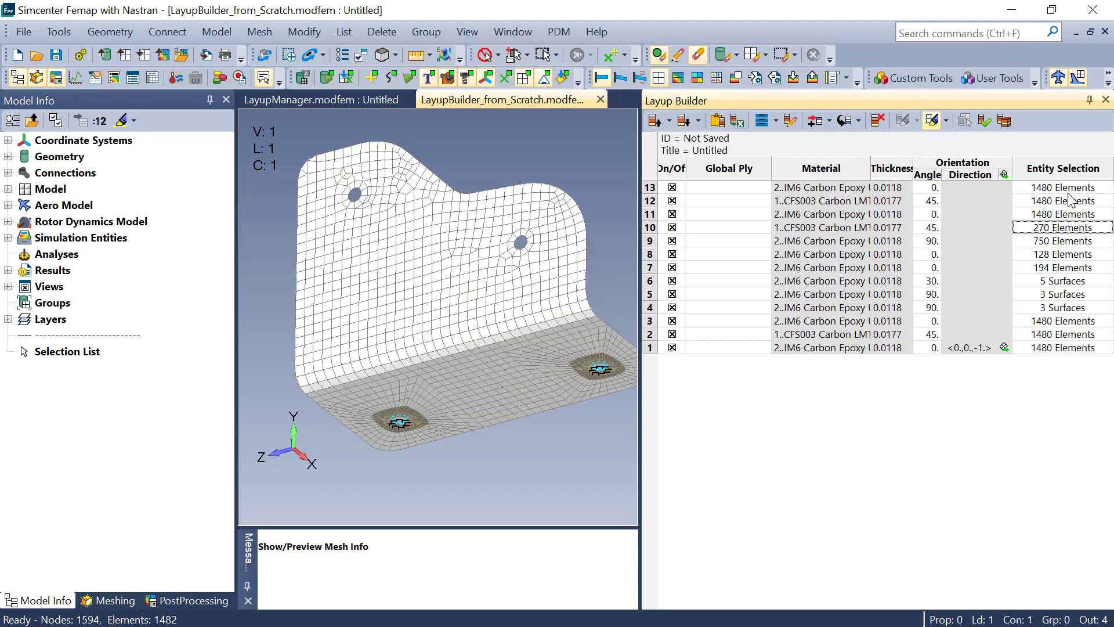
pyautogui.press('Down')
pyautogui.press('Down')
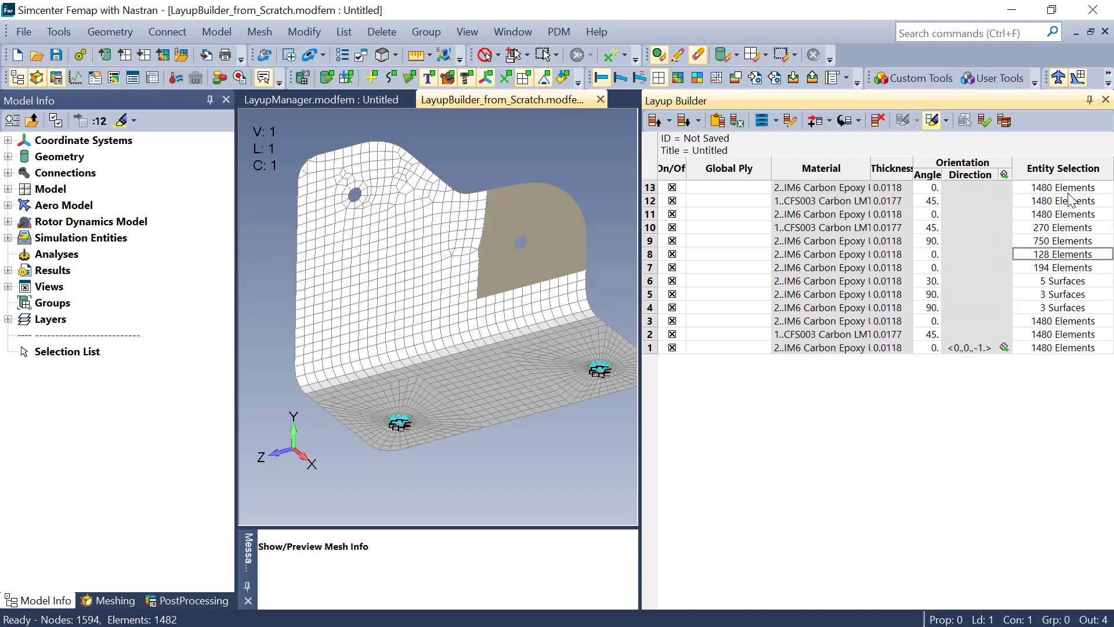
pyautogui.press('Down')
pyautogui.press('Down')
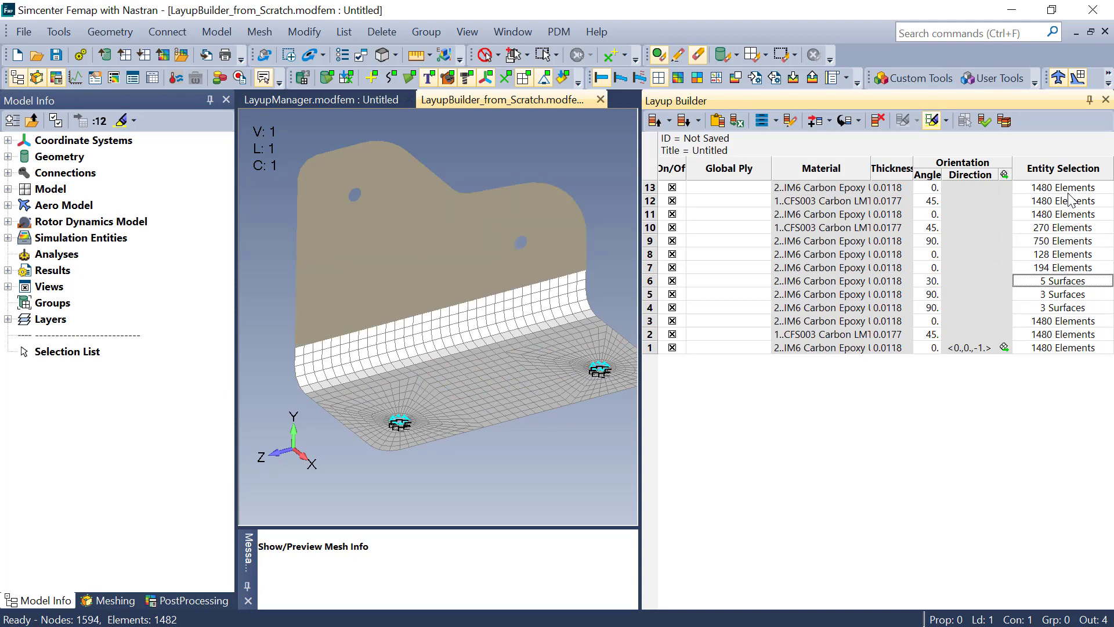
pyautogui.press('Down')
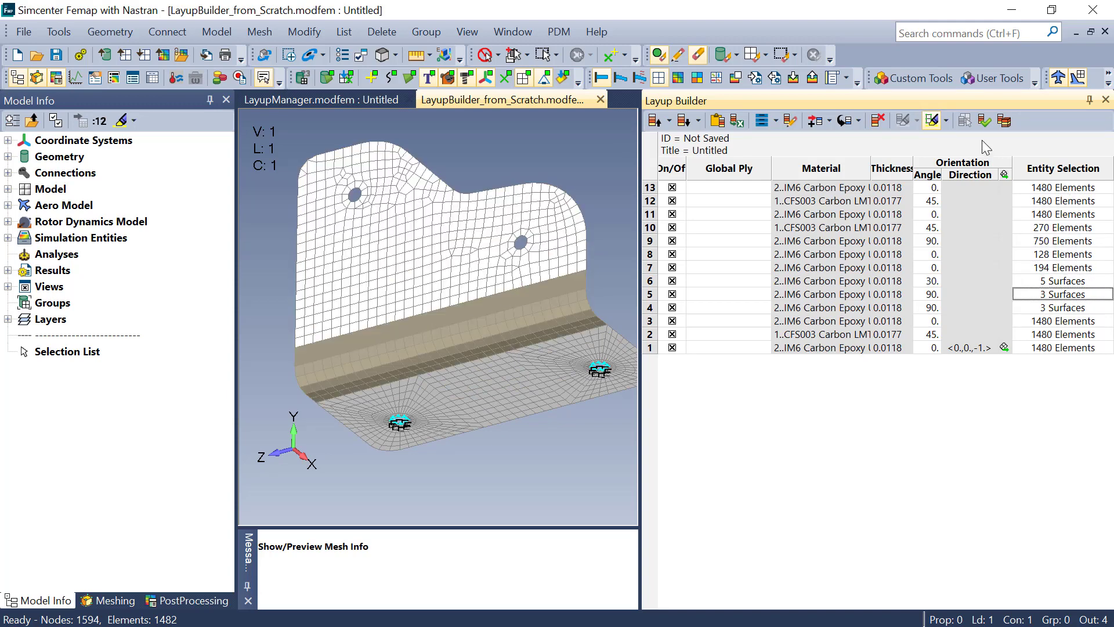
pyautogui.click(932, 121)
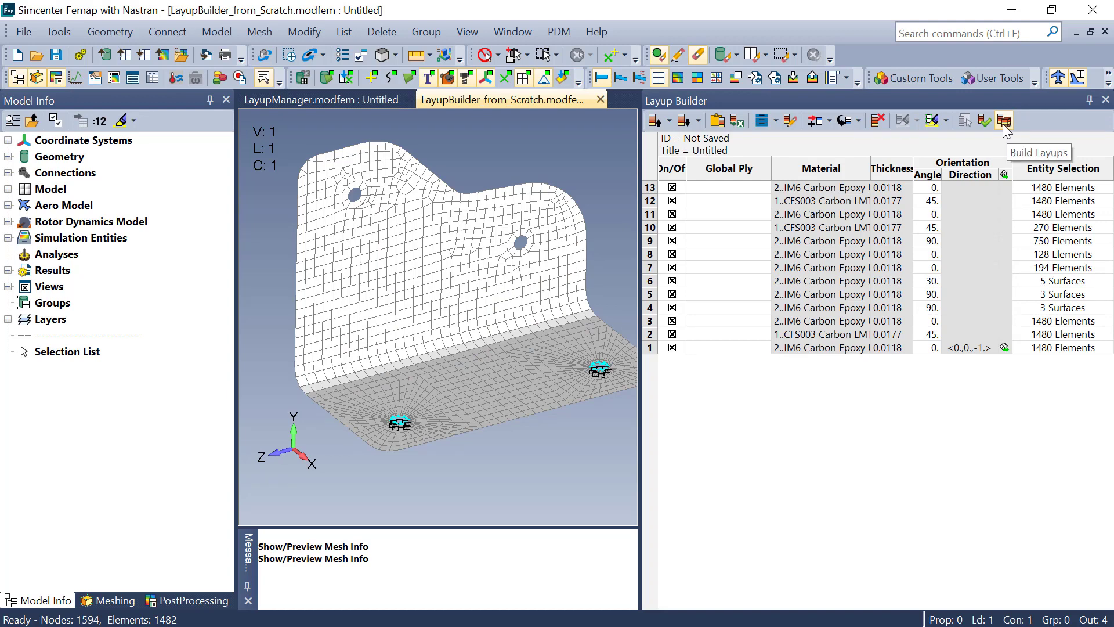
# Step: Build the layups from the ply stack, update the model with the generated properties, and collapse the messages pane
pyautogui.click(1004, 120)
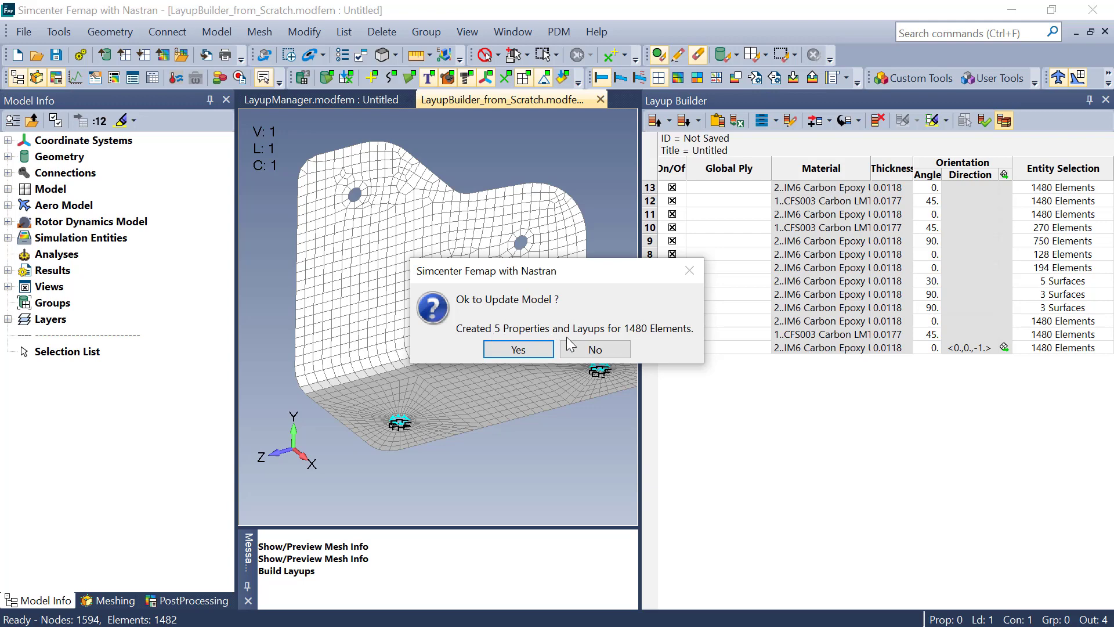
pyautogui.click(532, 349)
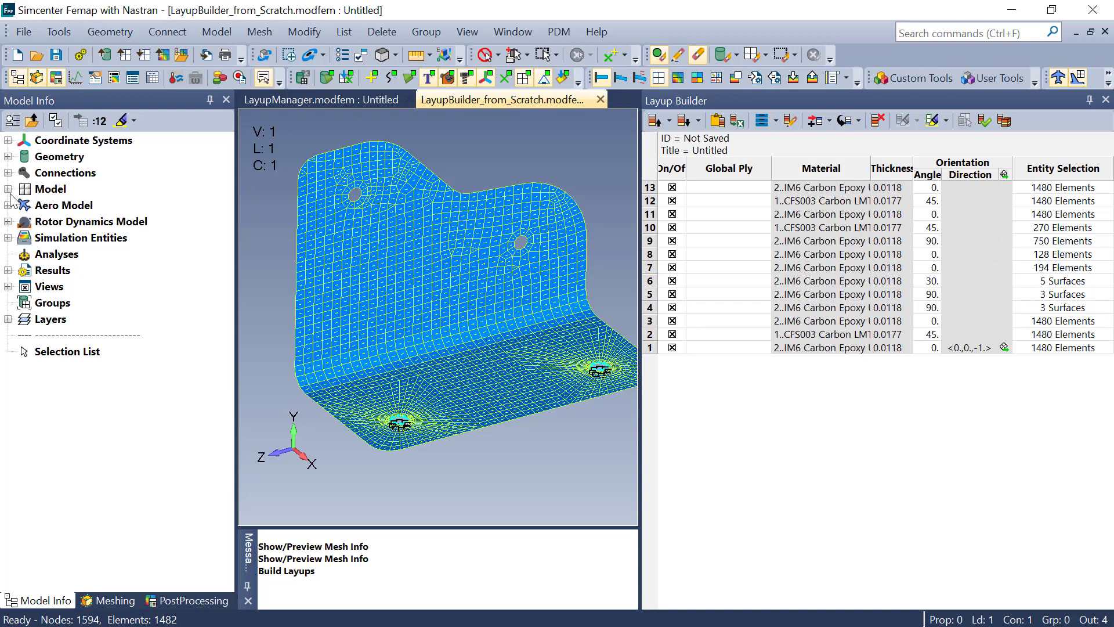
pyautogui.click(248, 586)
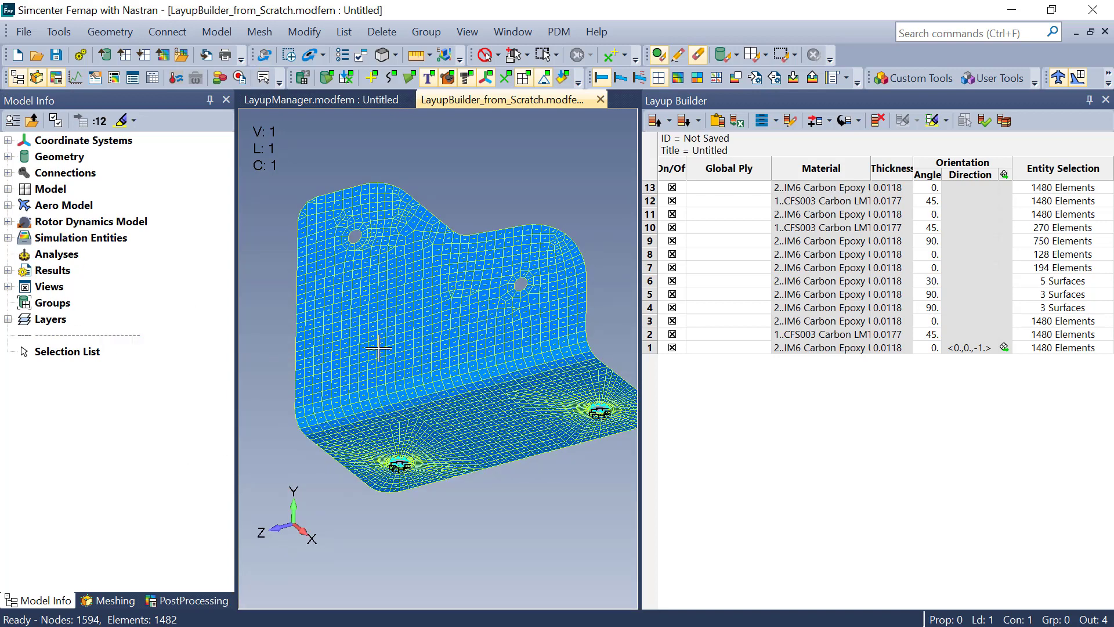
# Step: Give all the model's properties random colors and examine the property regions and material direction arrows near the bend
pyautogui.click(7, 189)
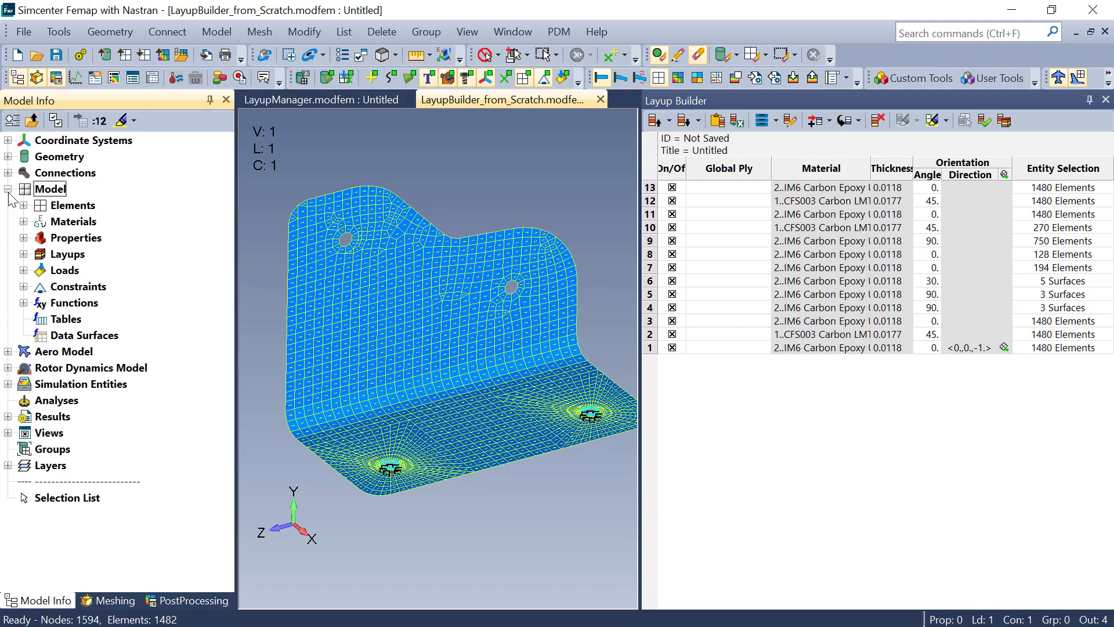
pyautogui.rightClick(60, 237)
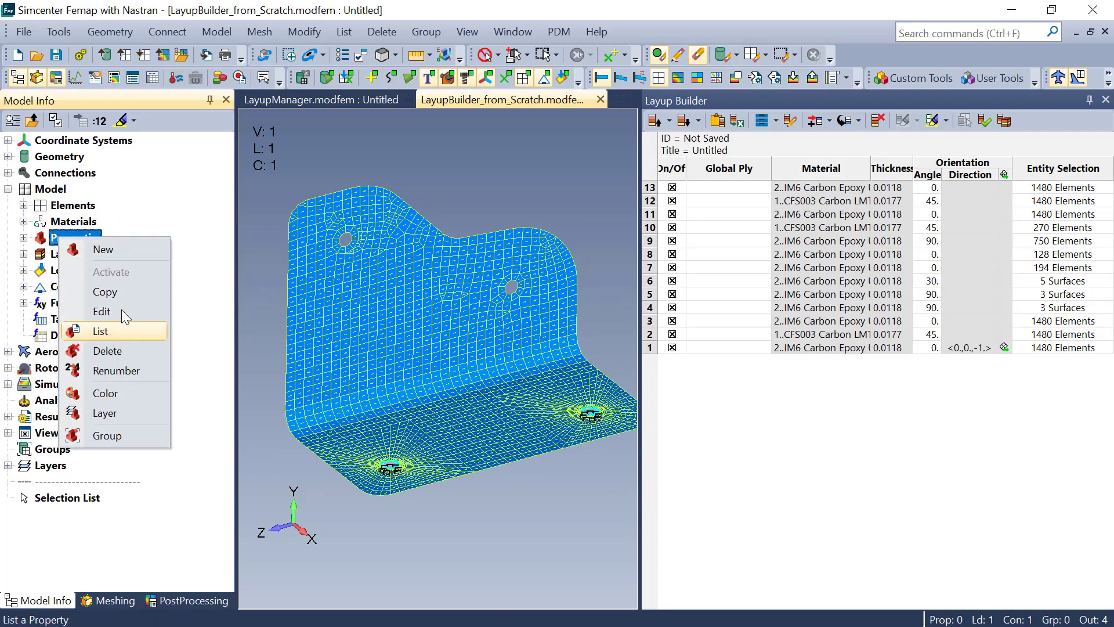
pyautogui.click(113, 393)
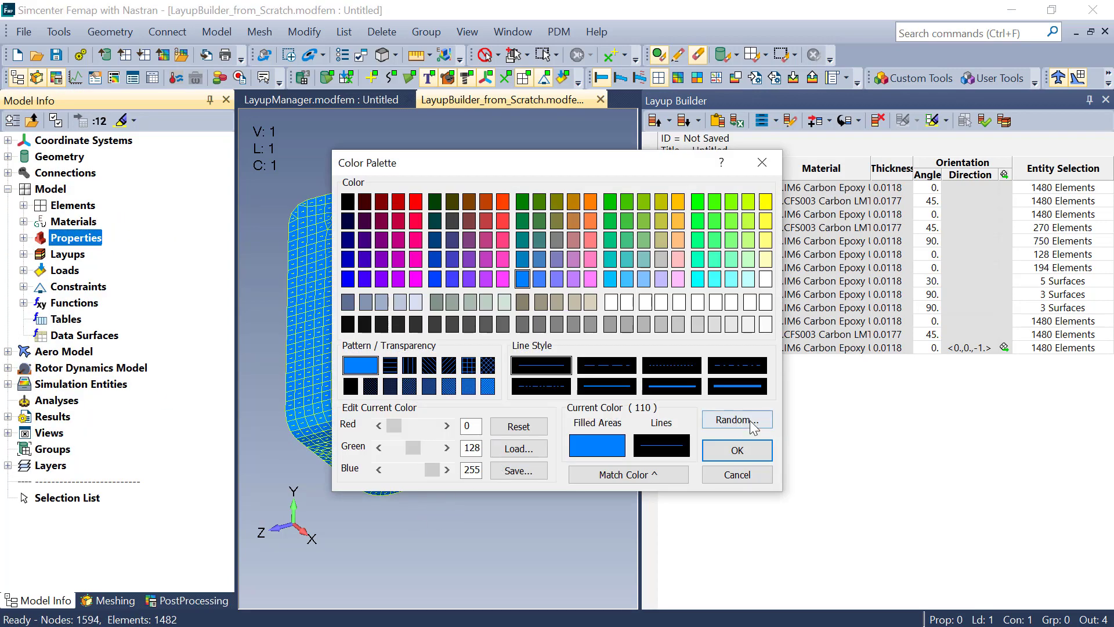
pyautogui.click(736, 419)
pyautogui.click(584, 391)
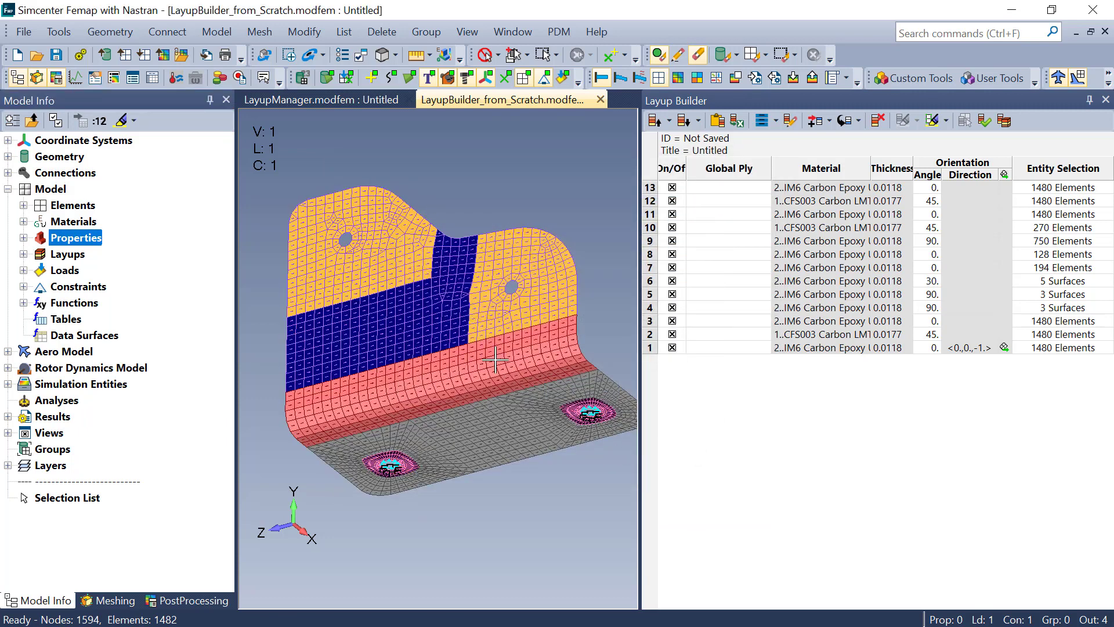
pyautogui.moveTo(496, 360); pyautogui.dragTo(501, 348, button='middle')
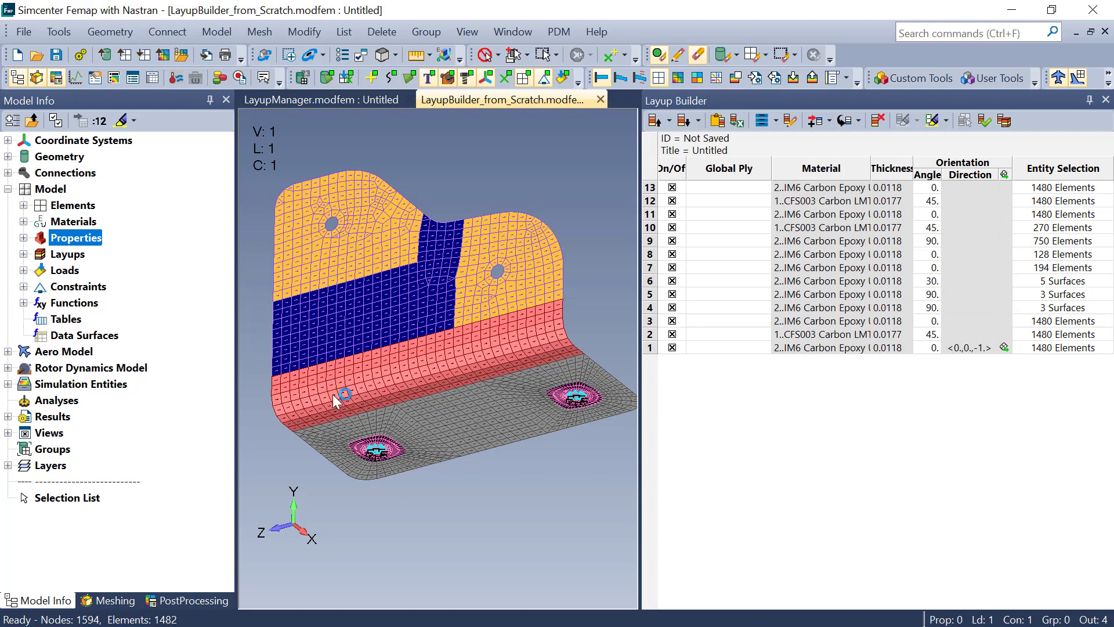
pyautogui.scroll(5, 333, 391)
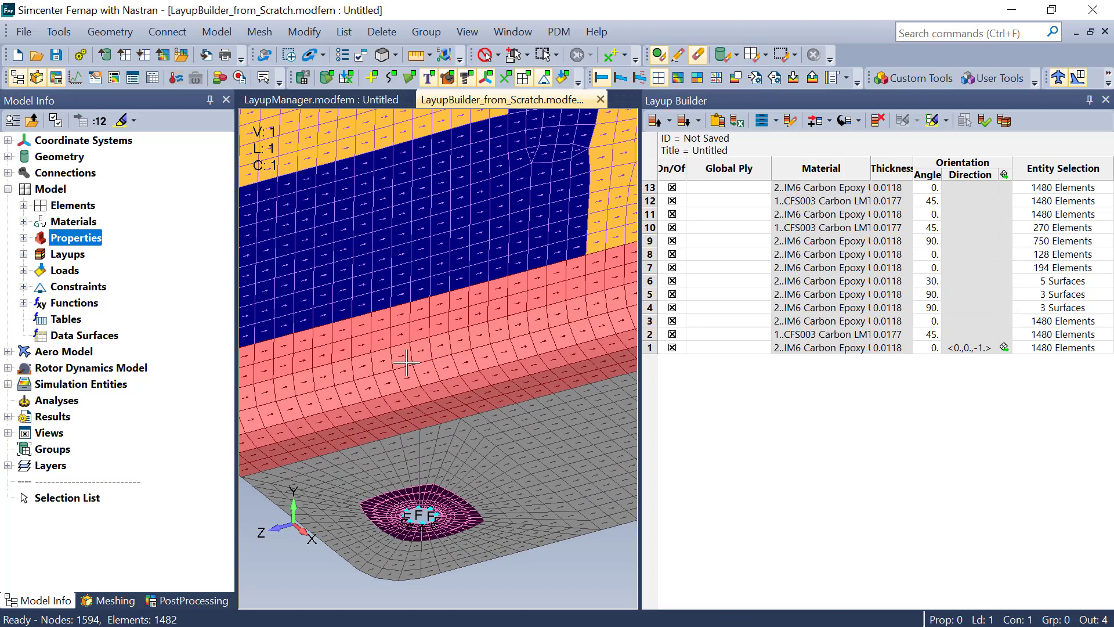